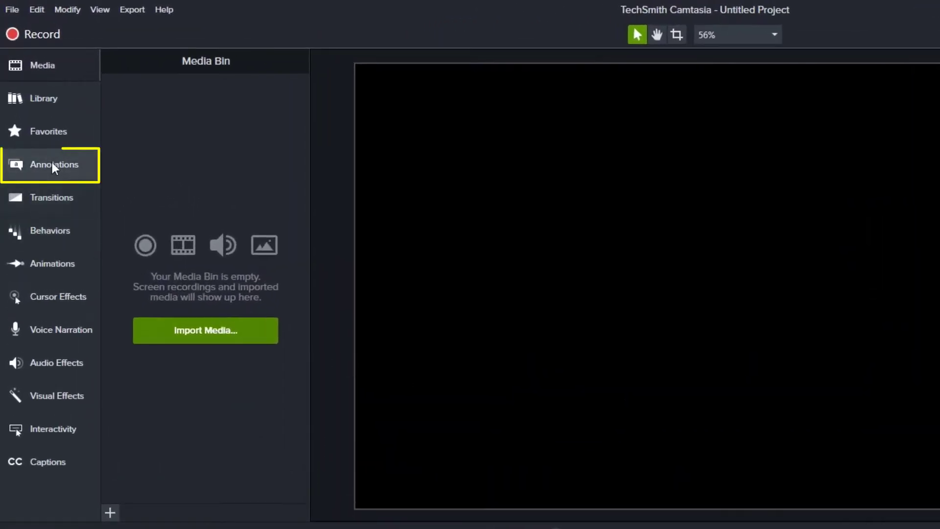
- Place a white ABC text-box callout on the canvas and make its Montserrat text Bold
left_click(55, 169)
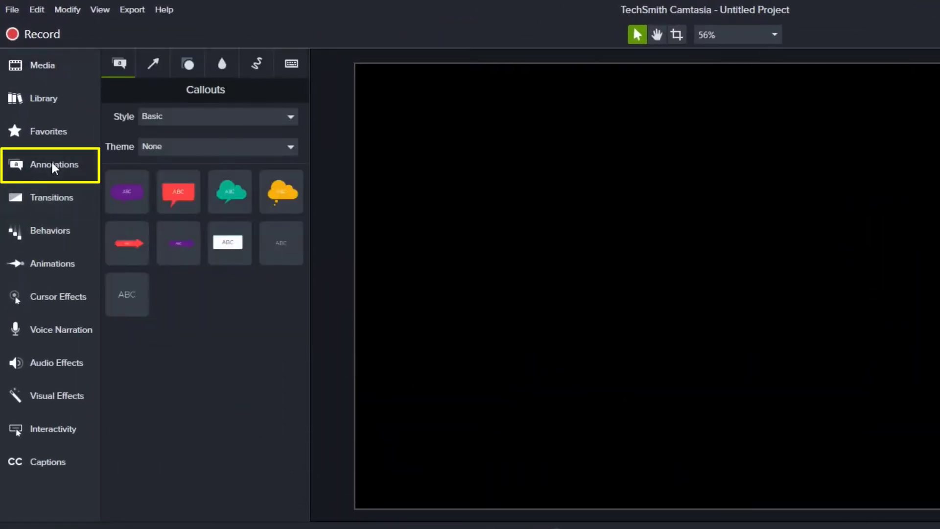
left_click_drag(228, 243, 559, 187)
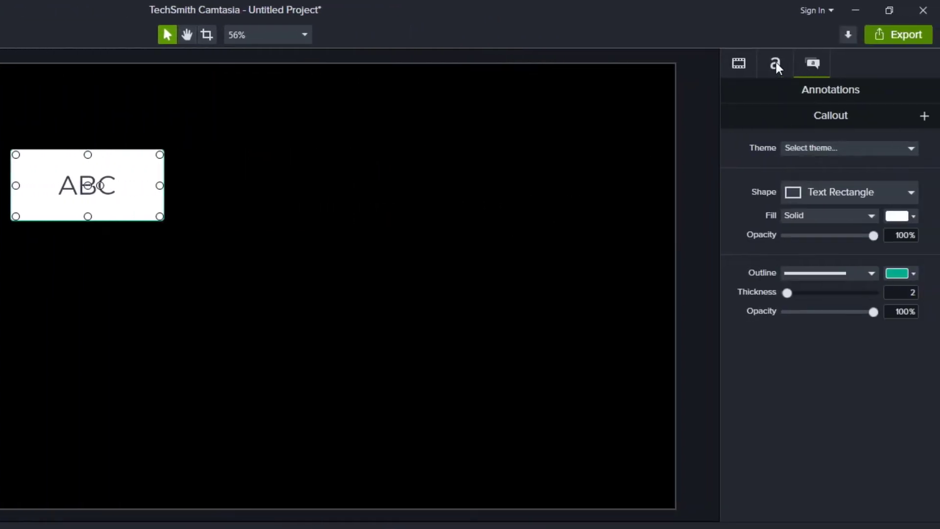
left_click(776, 63)
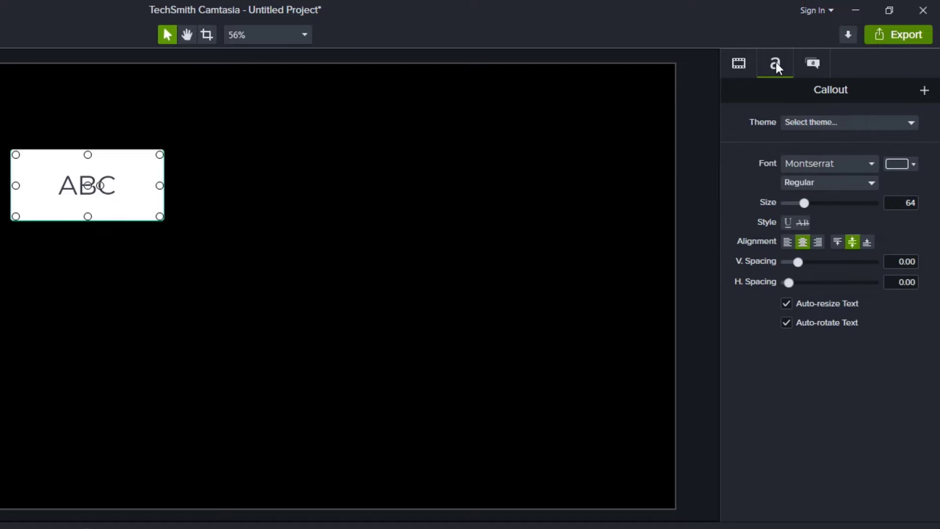
left_click(834, 167)
left_click(818, 165)
left_click(821, 184)
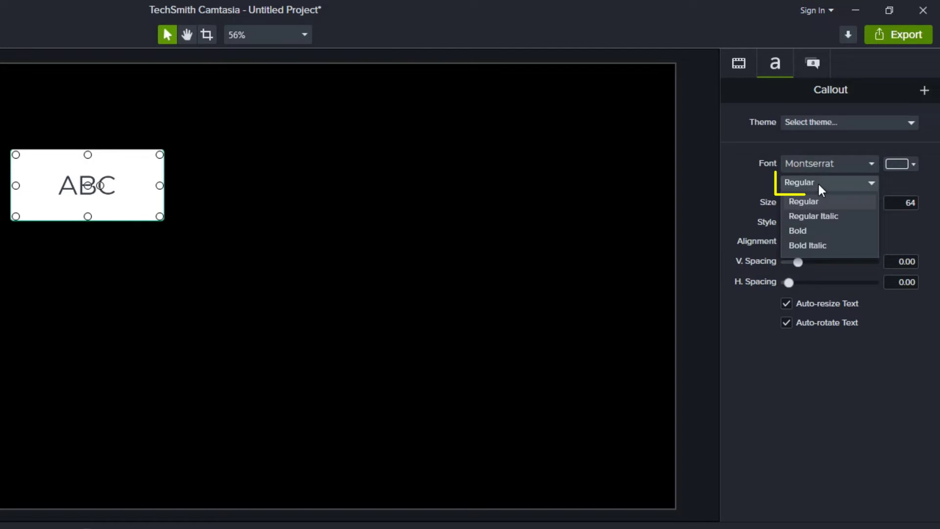
left_click(806, 233)
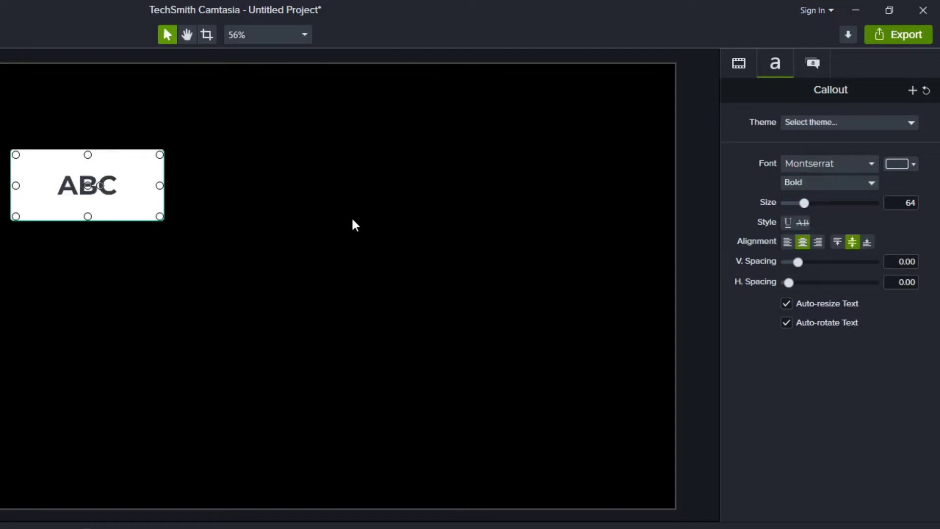
- Set the callout's ABC text size to 144
left_click_drag(803, 204, 833, 214)
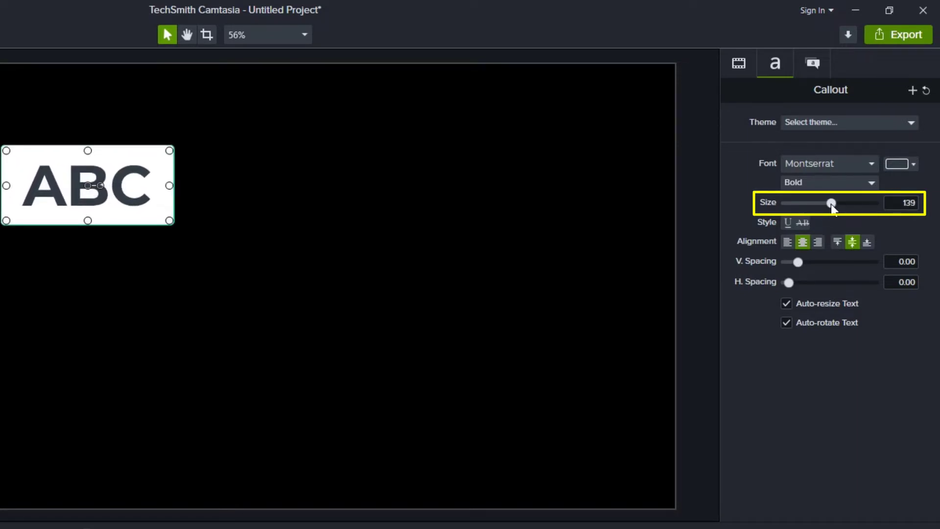
left_click(900, 201)
type("144")
key("Return")
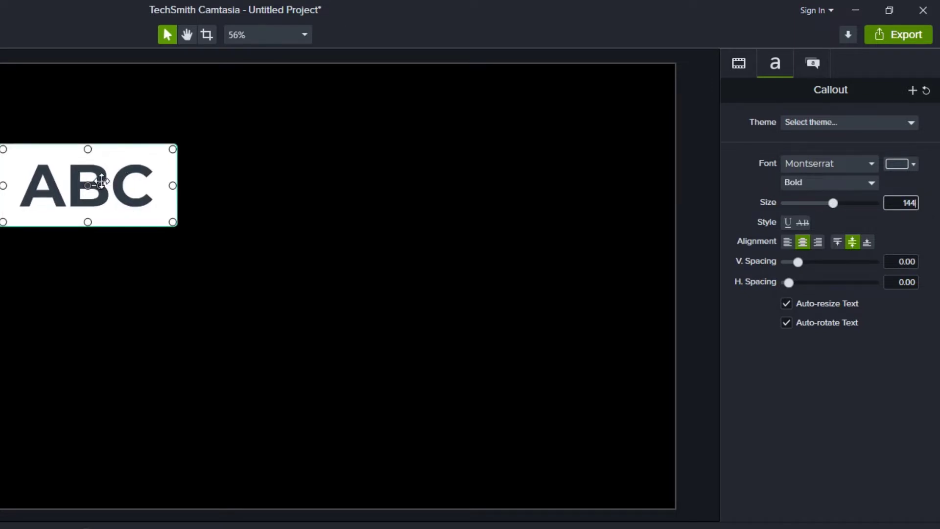
double_click(101, 181)
key("Right")
- Set the callout outline thickness to 0 and fill it with the Cam Answers theme's dark blue
left_click(814, 67)
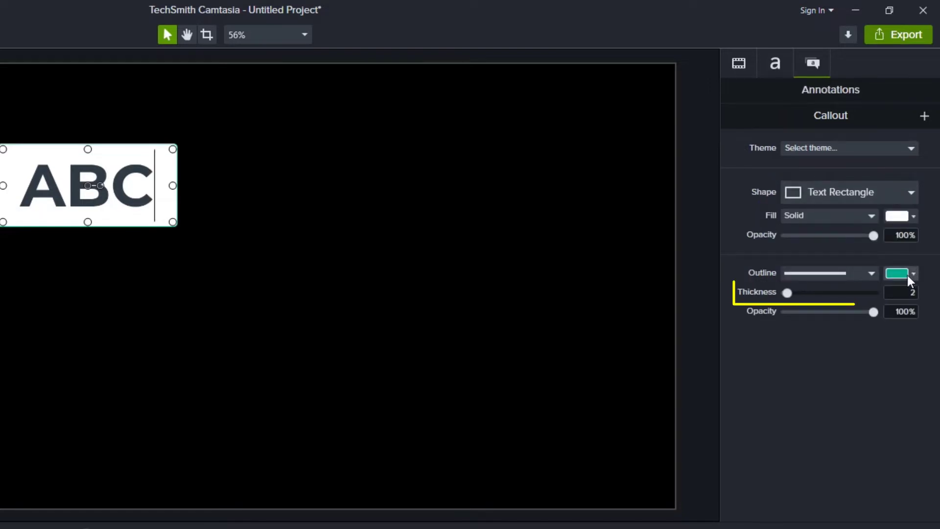
left_click_drag(788, 293, 785, 292)
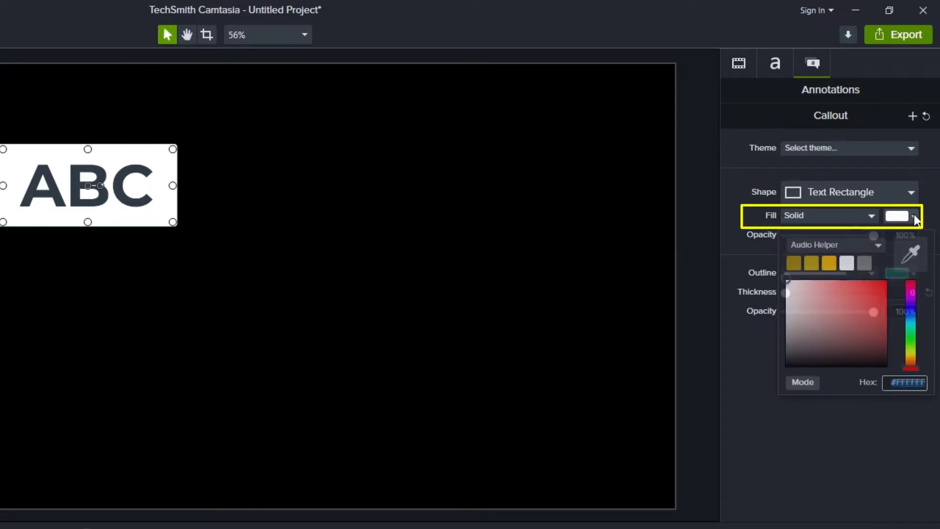
left_click(914, 217)
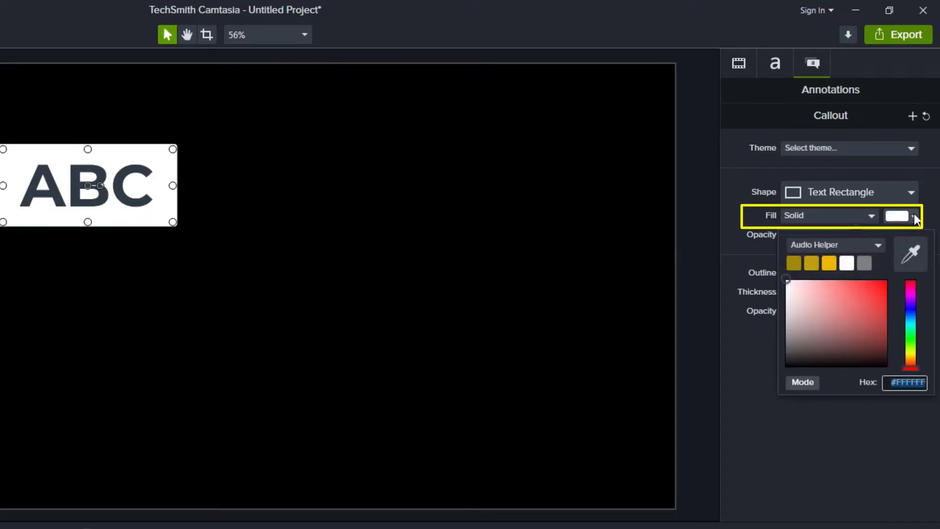
left_click(878, 245)
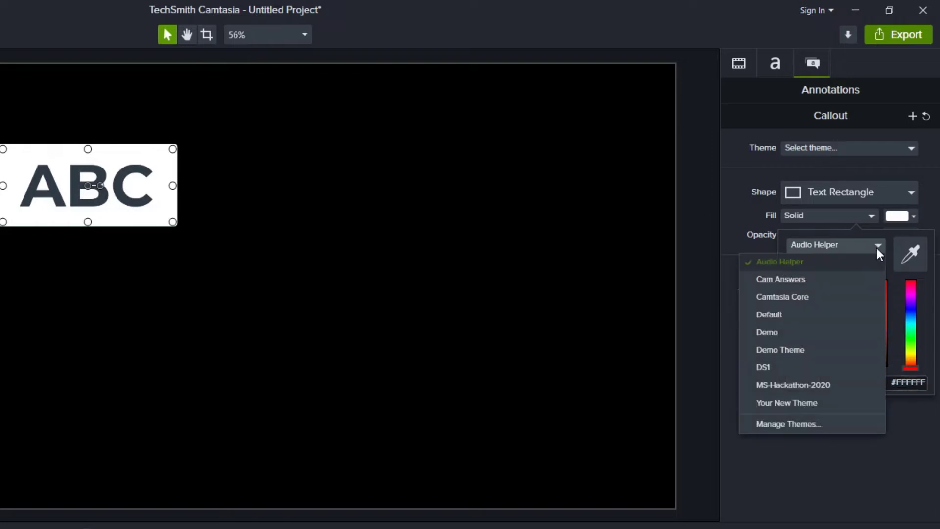
left_click(805, 283)
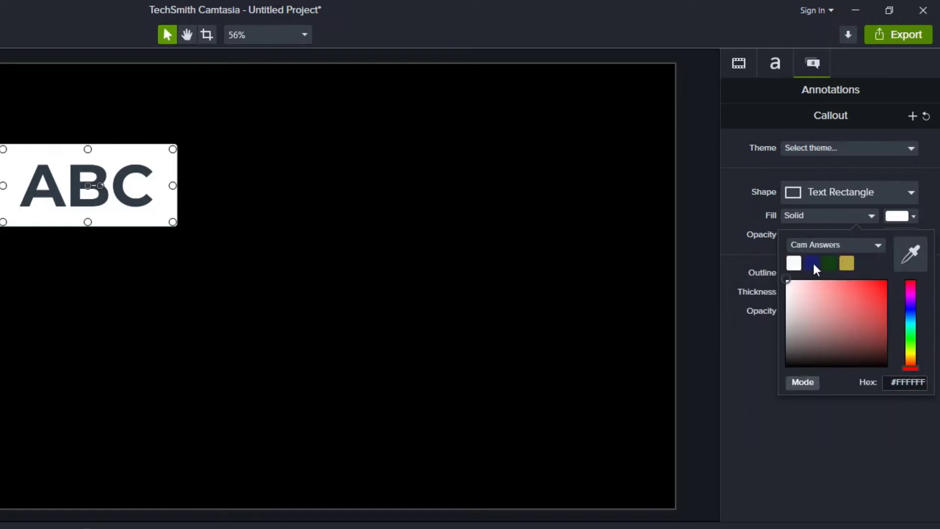
left_click(814, 265)
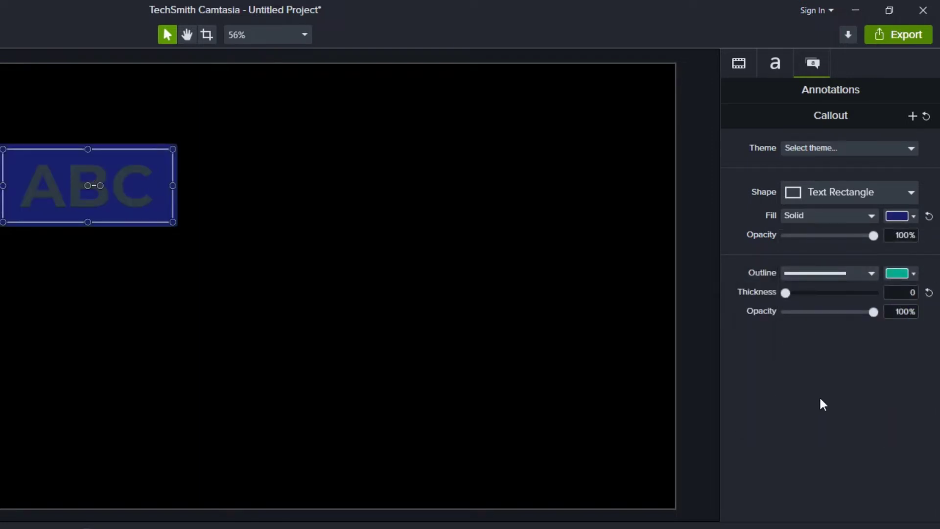
left_click(280, 217)
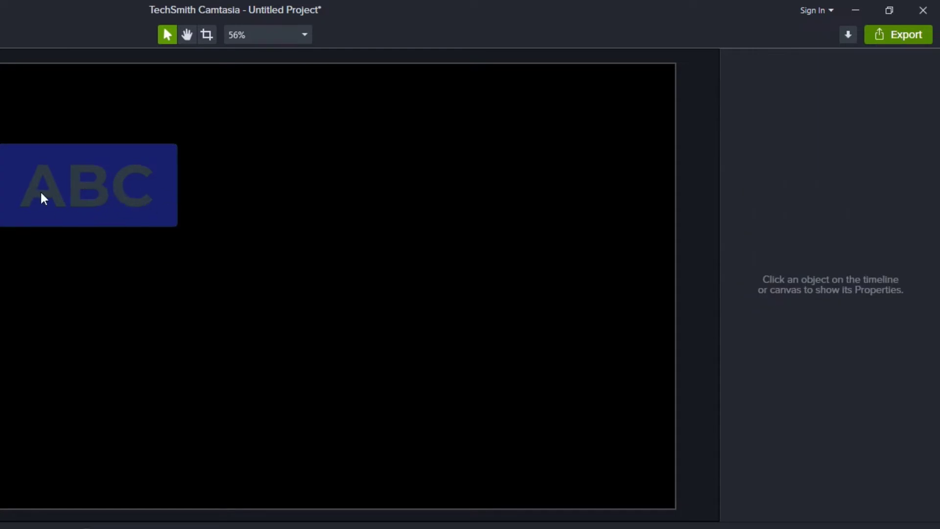
left_click(117, 191)
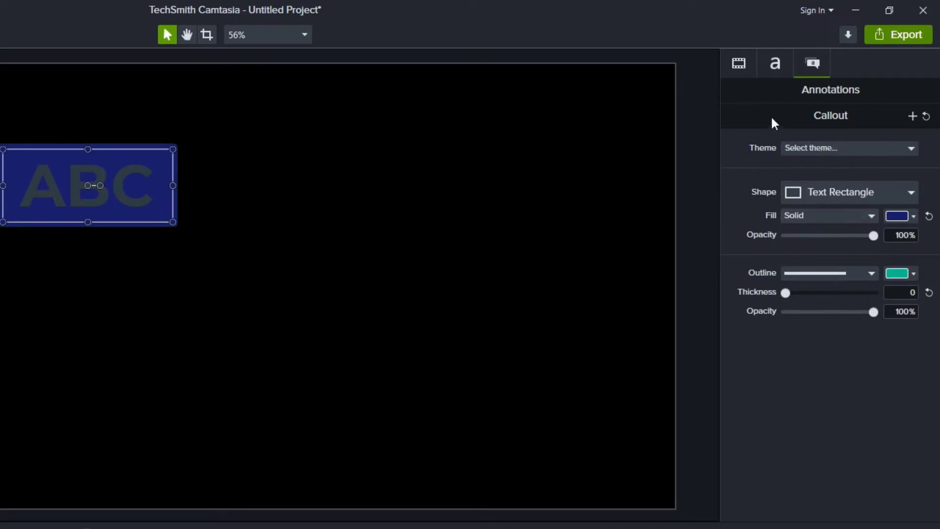
- Change the callout's text colour to near-white
left_click(776, 65)
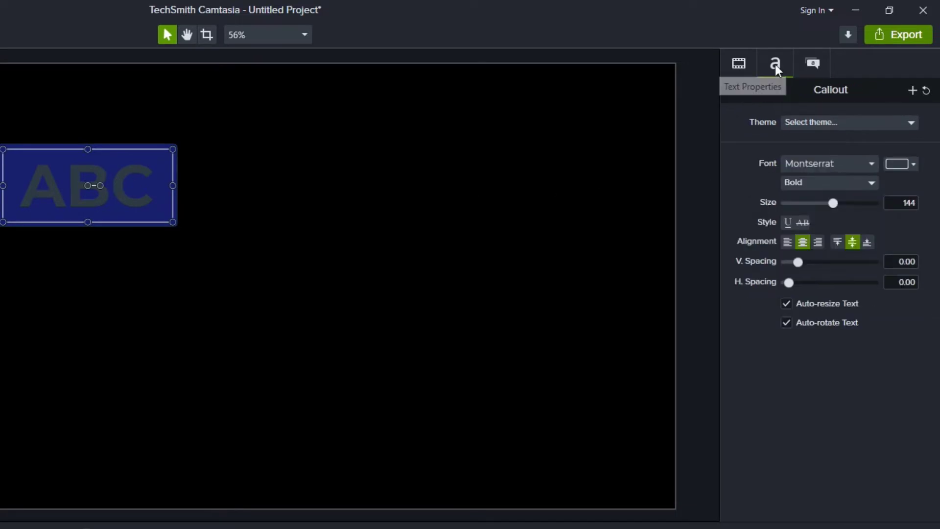
left_click(914, 165)
left_click_drag(810, 247, 780, 237)
left_click(819, 405)
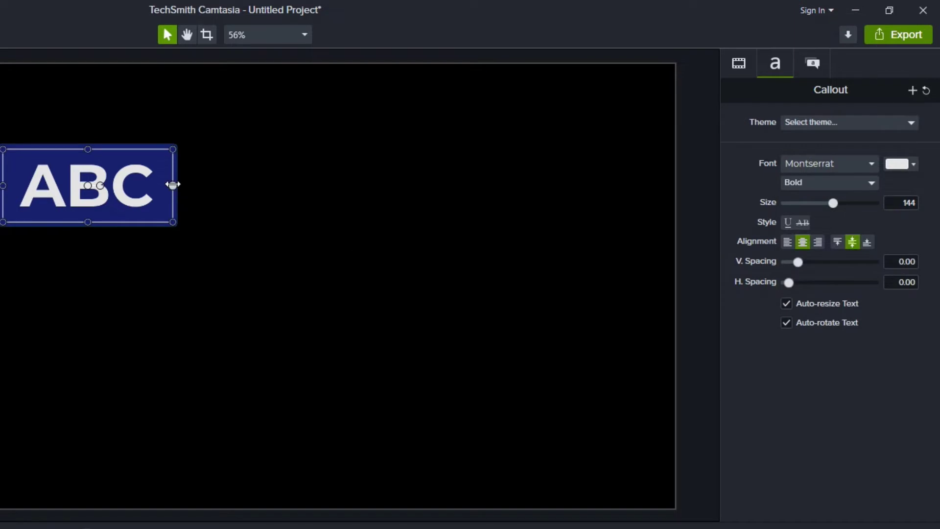
- Widen the callout on both sides and replace ABC with KEYWORD
left_click_drag(173, 185, 322, 173)
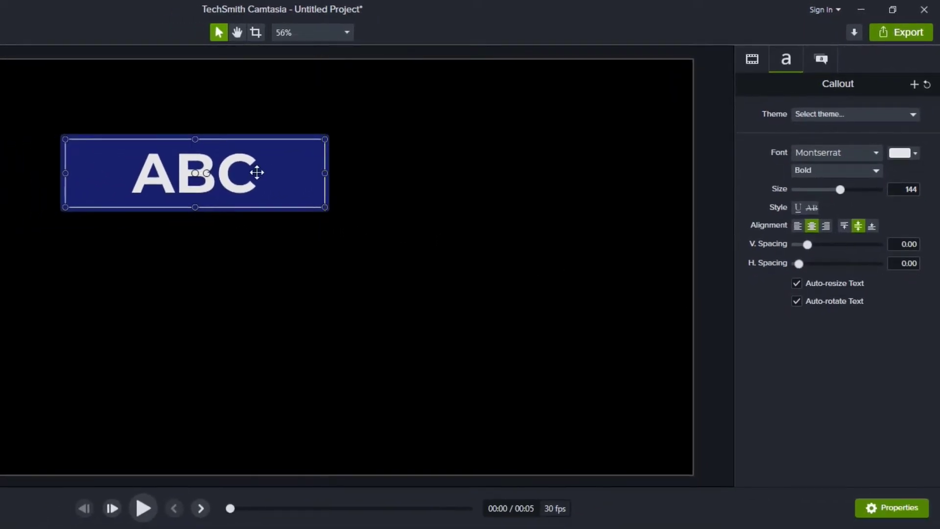
left_click_drag(64, 173, 24, 172)
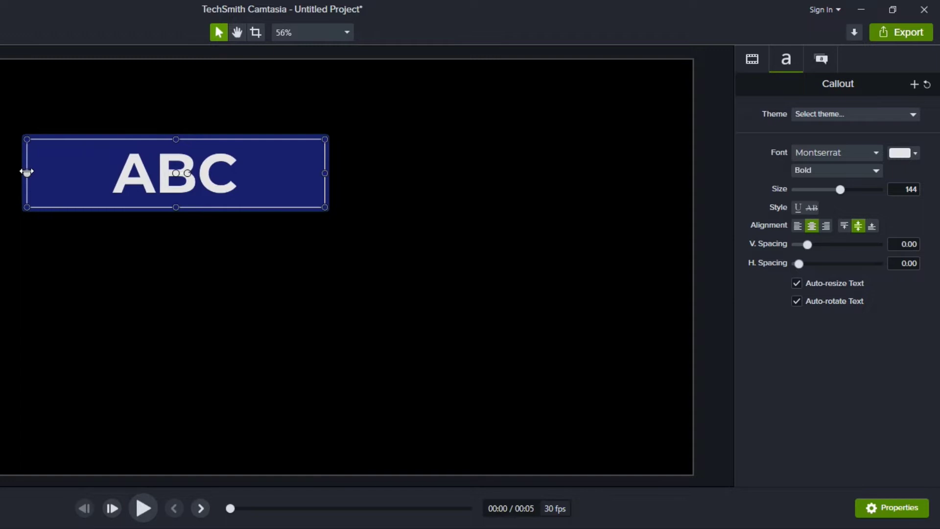
double_click(183, 182)
type("KEYWORD")
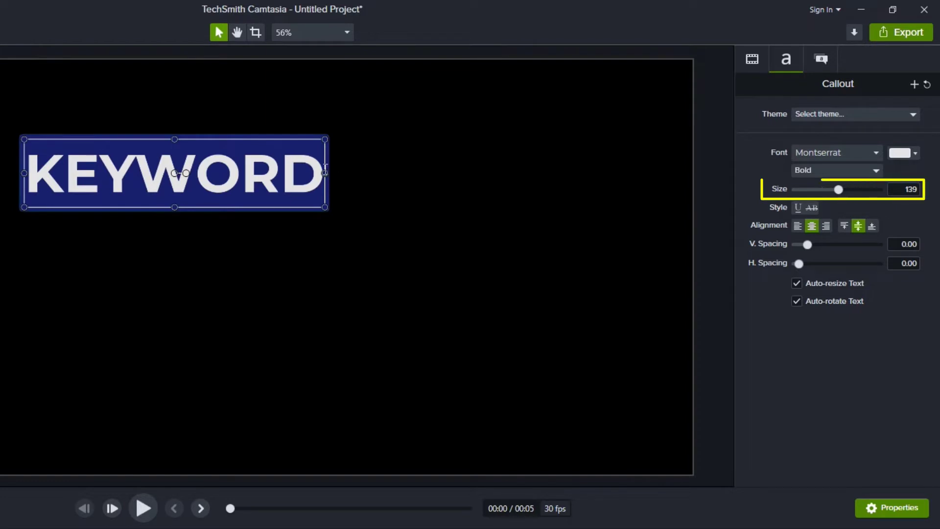
left_click_drag(325, 172, 362, 177)
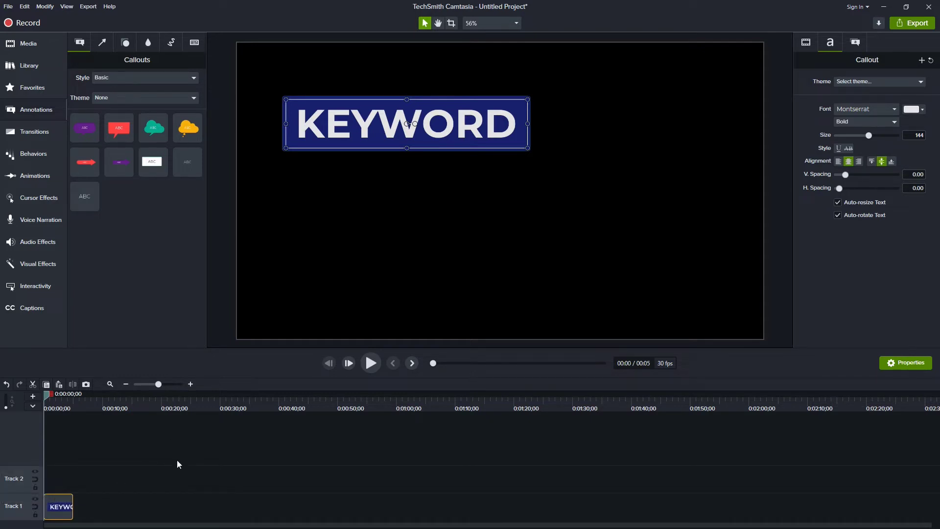
- Copy the KEYWORD callout, paste two duplicates, and align all three in a vertical stack
key("ctrl+c")
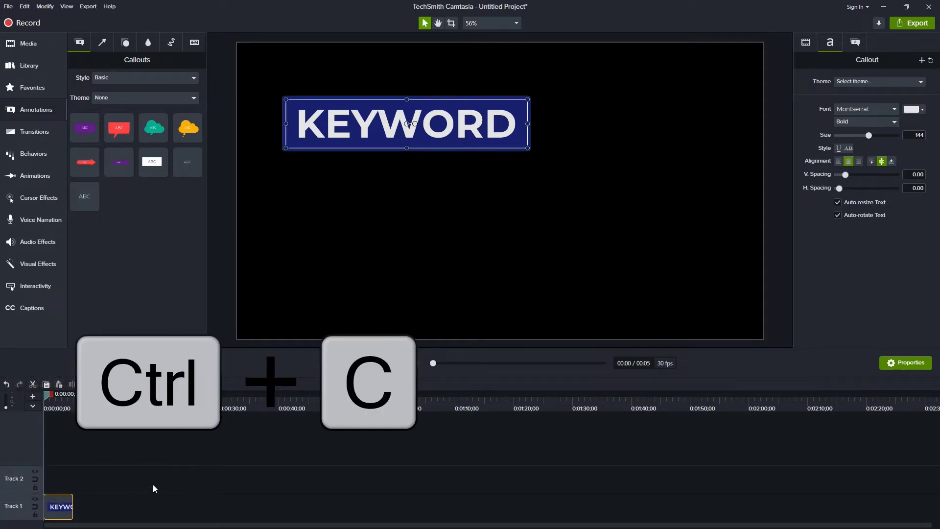
key("ctrl+v")
left_click_drag(392, 131, 392, 186)
key("ctrl+v")
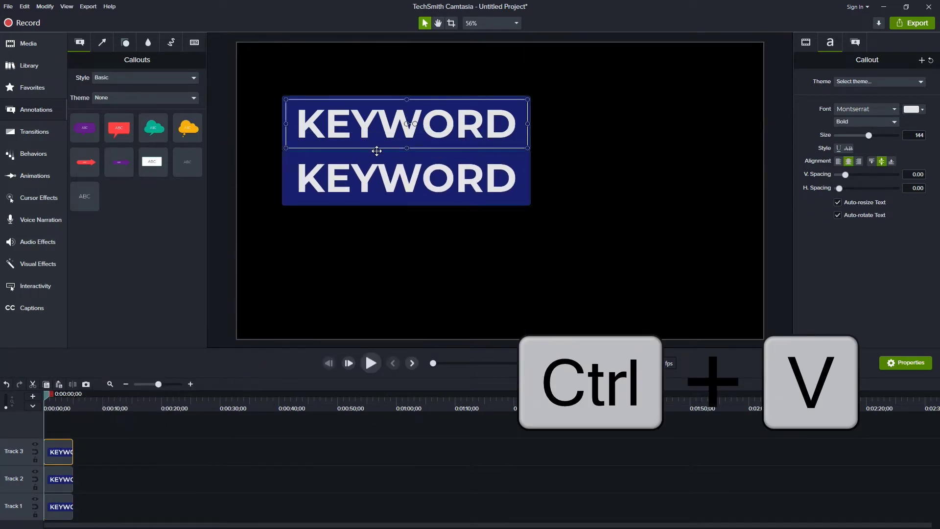
left_click_drag(376, 150, 549, 127)
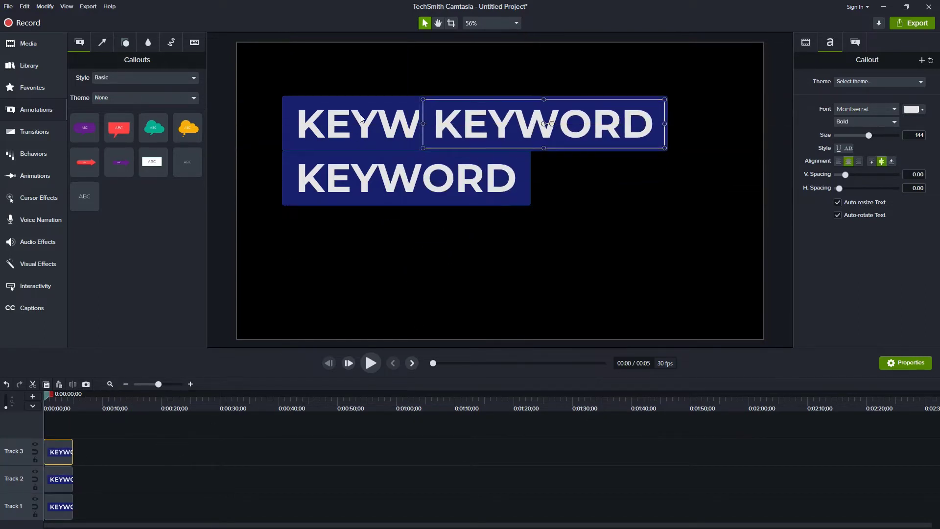
left_click_drag(392, 122, 392, 231)
mouse_move(492, 114)
left_mouse_down()
mouse_move(338, 112)
mouse_move(336, 119)
left_mouse_up()
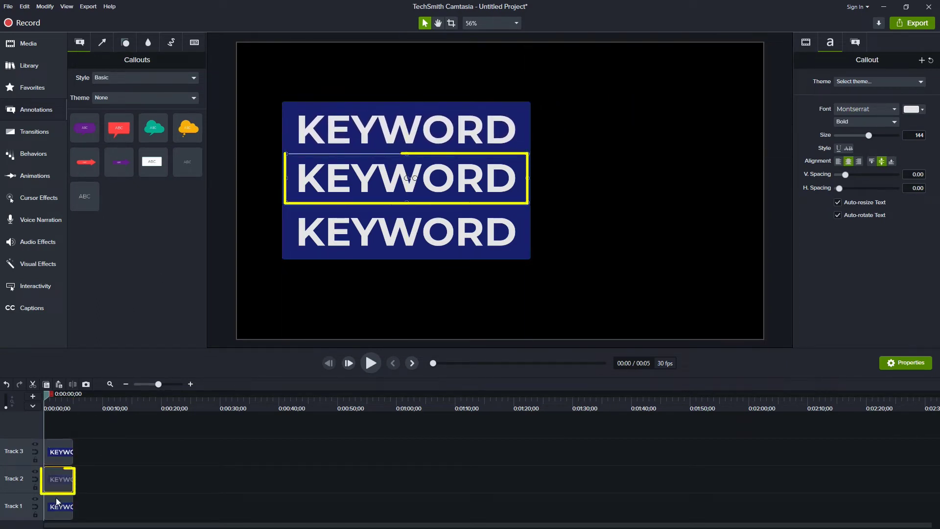
- Give the middle KEYWORD callout a yellow fill and near-black #272727 text
left_click(57, 510)
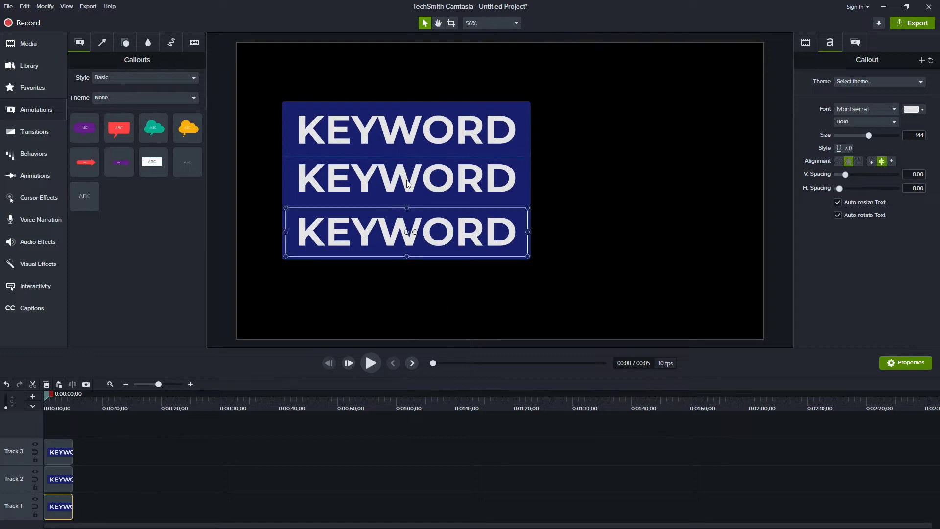
left_click(519, 165)
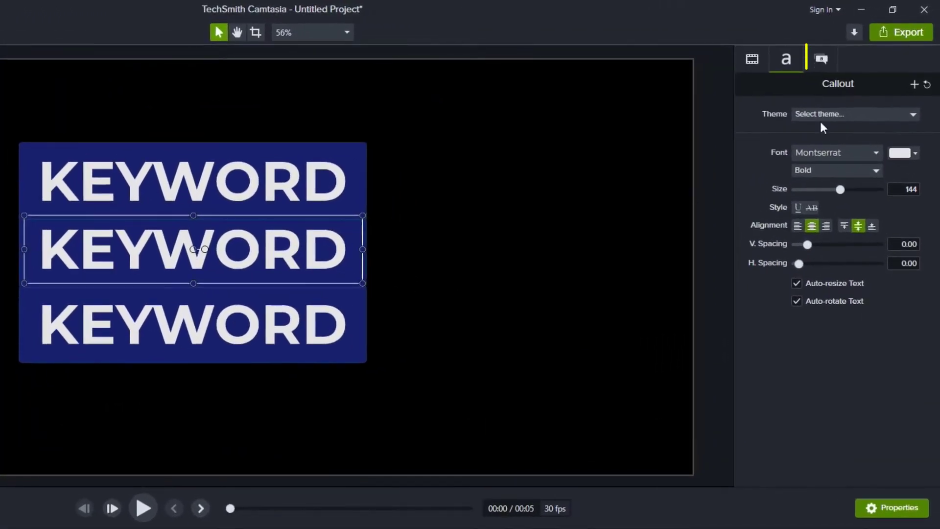
left_click(822, 61)
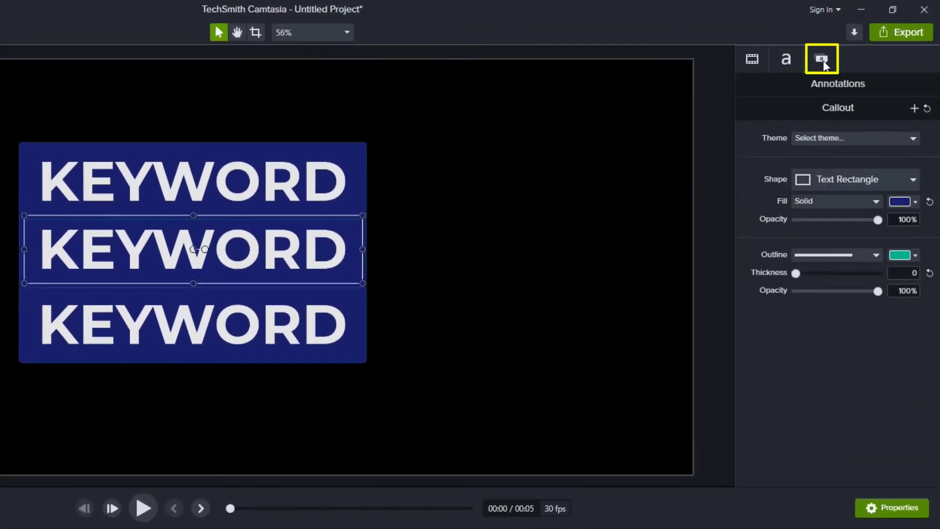
left_click(917, 202)
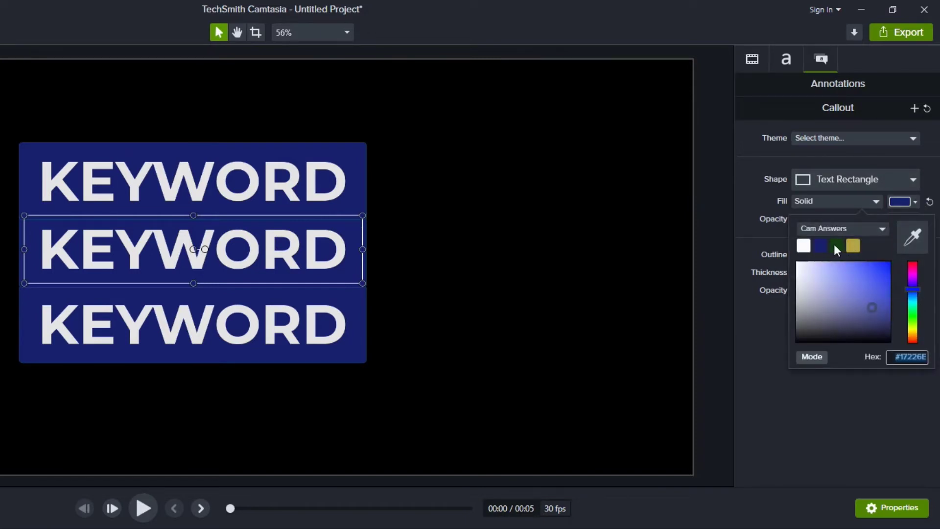
left_click(854, 246)
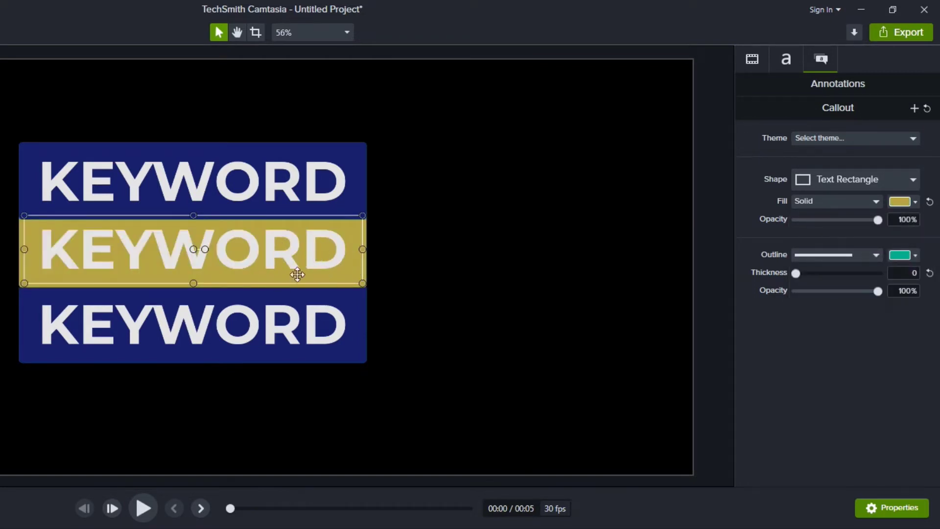
left_click(789, 58)
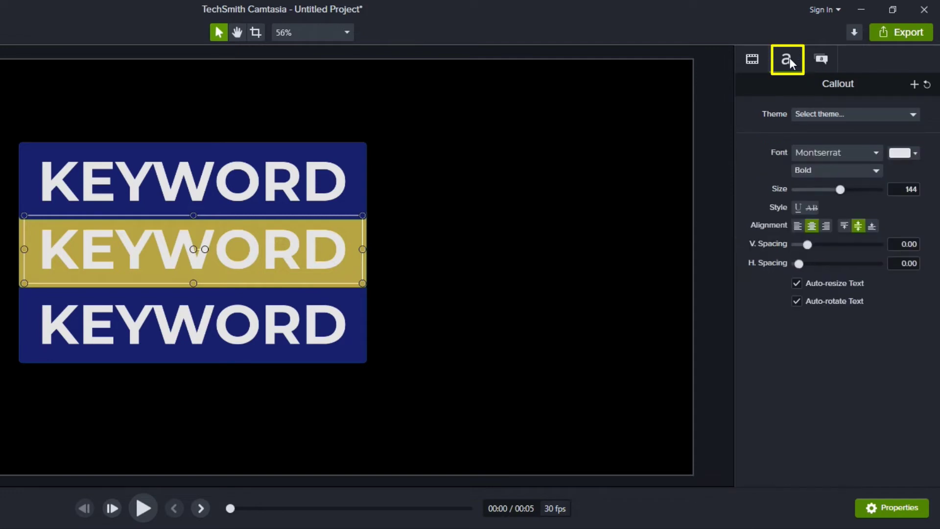
left_click(904, 152)
left_click_drag(796, 221, 788, 281)
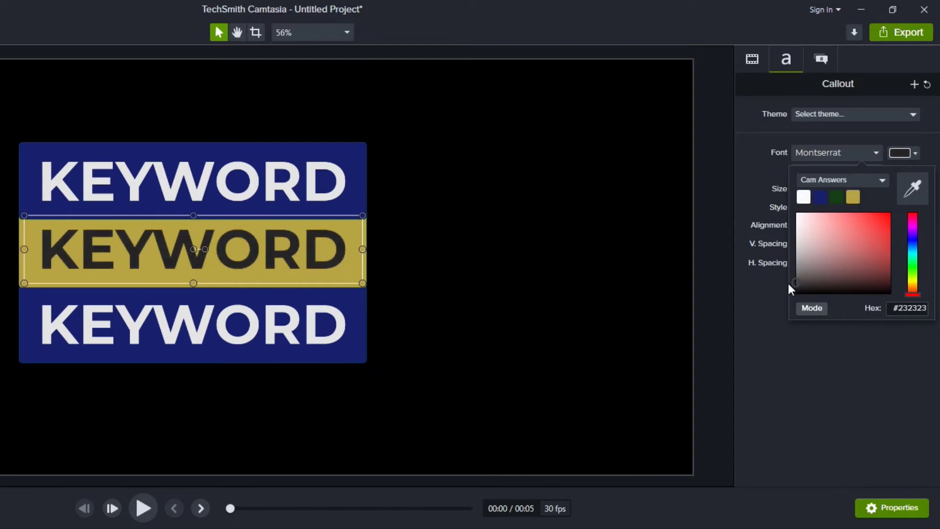
- Give the bottom KEYWORD callout a dark green fill
left_click(241, 324)
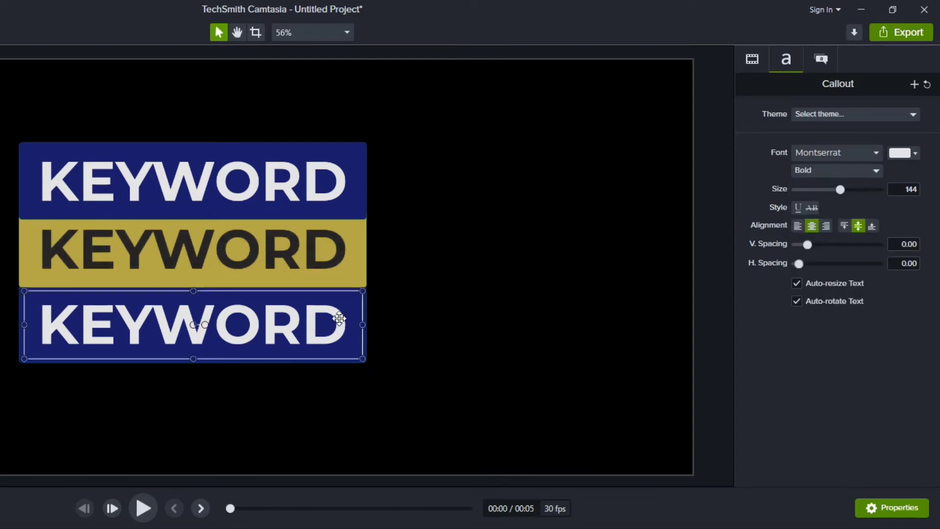
left_click(823, 58)
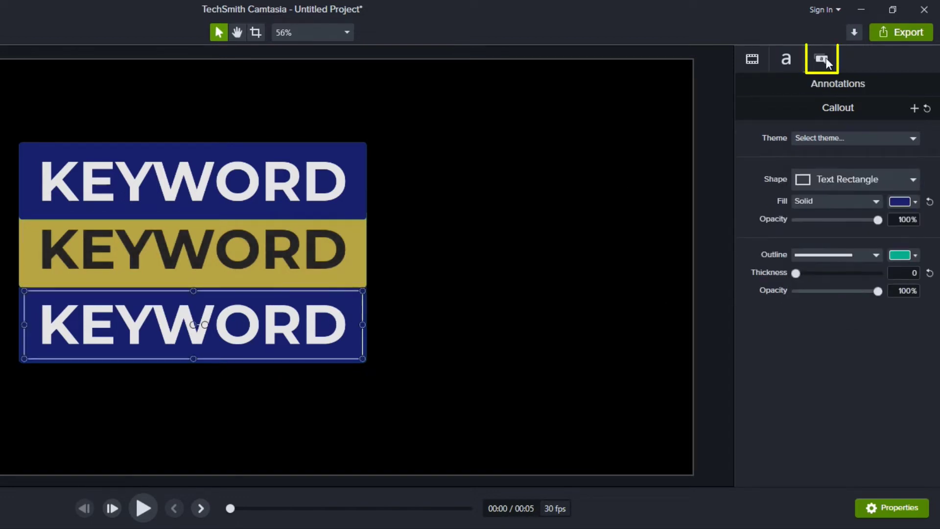
left_click(913, 201)
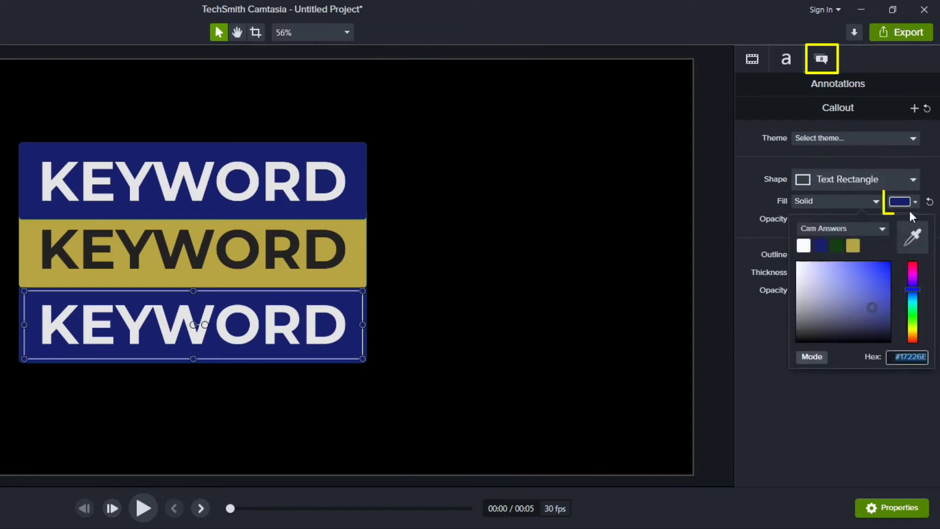
left_click(837, 244)
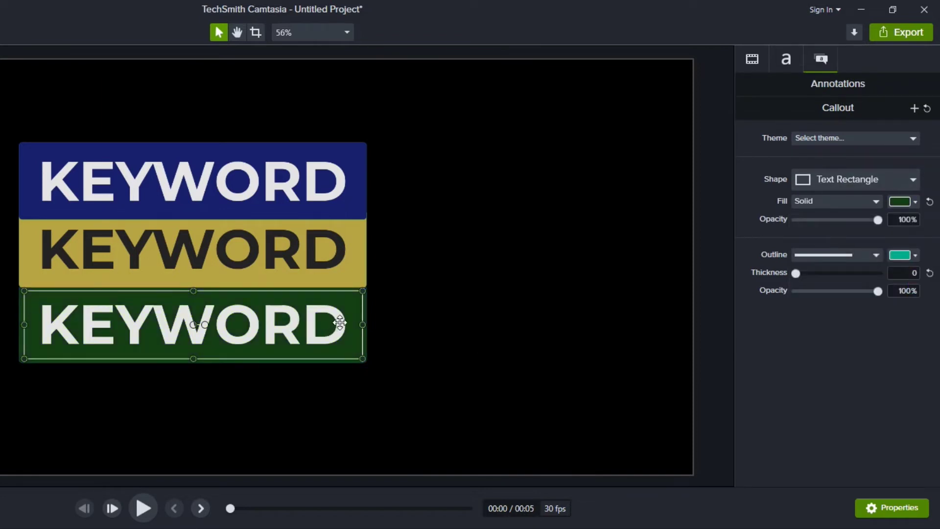
- Retype the yellow box as FOR YOUR and the green box as TITLES
double_click(198, 251)
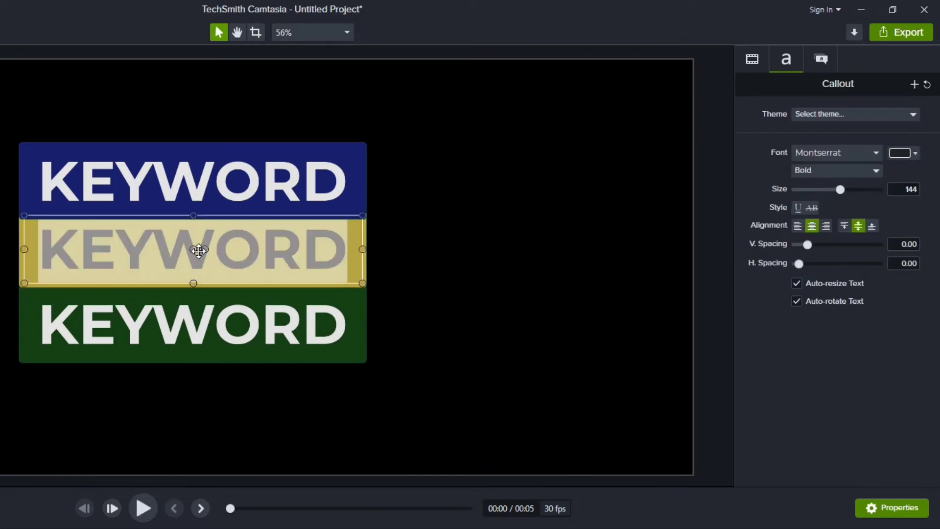
type("FOR YOUR")
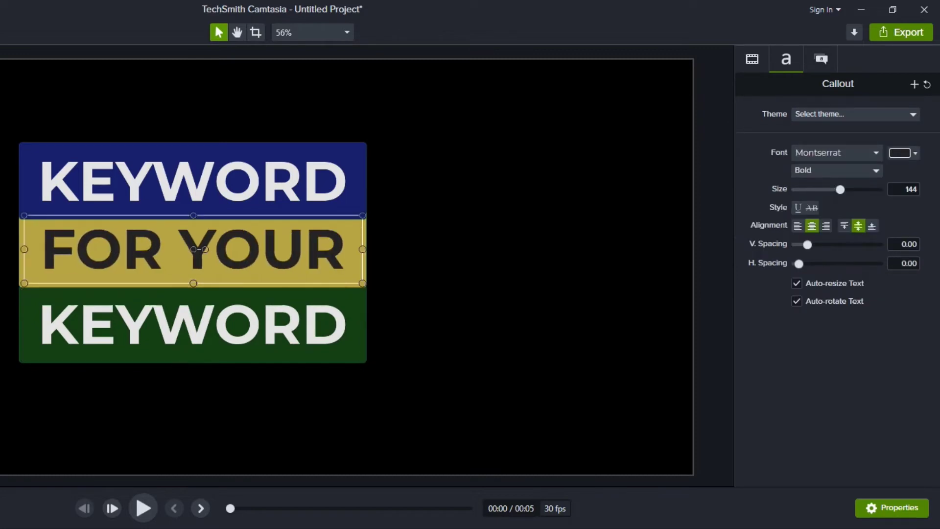
double_click(141, 326)
type("TITLES")
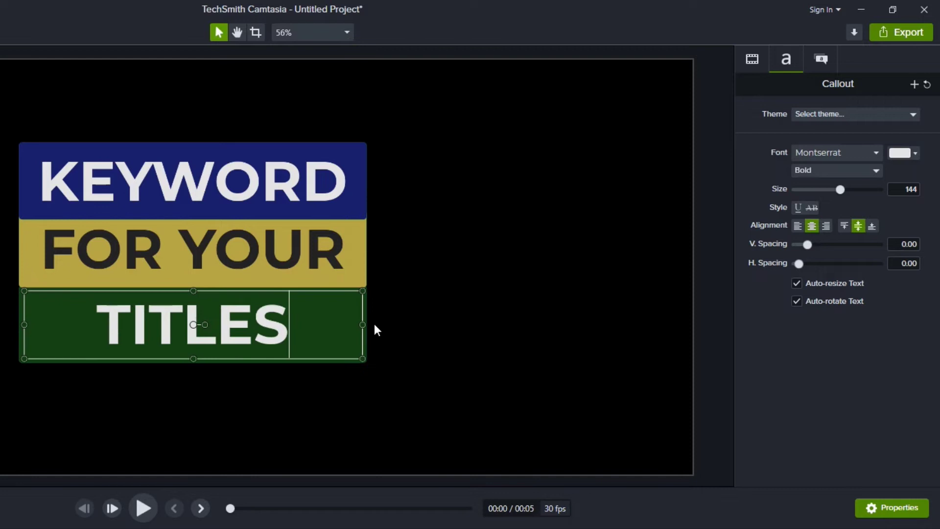
- Move the green TITLES box up against the yellow FOR YOUR box
left_click(411, 308)
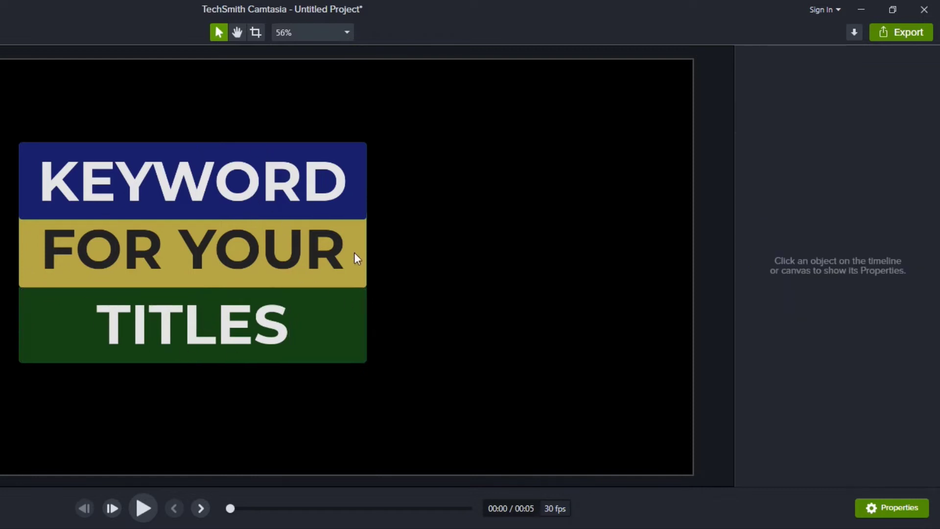
mouse_move(136, 325)
left_mouse_down()
mouse_move(142, 331)
mouse_move(141, 321)
left_mouse_up()
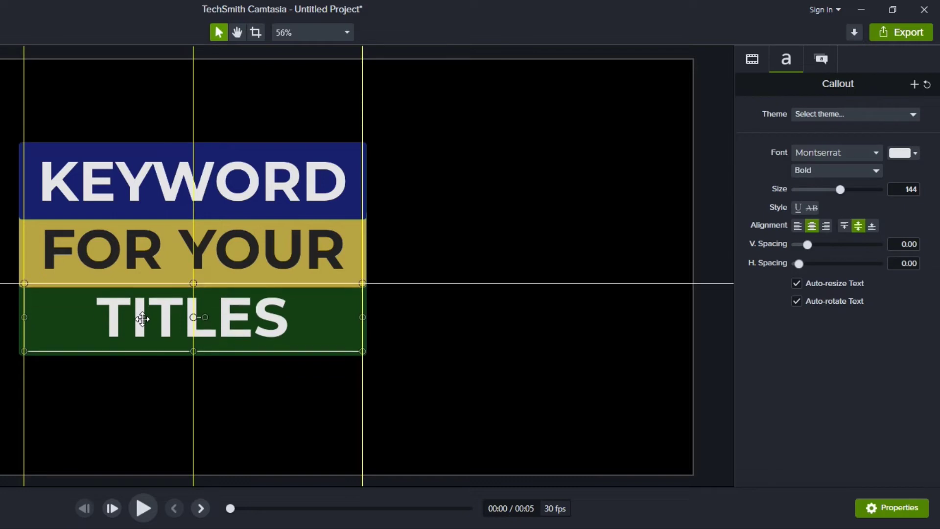
left_click(131, 257)
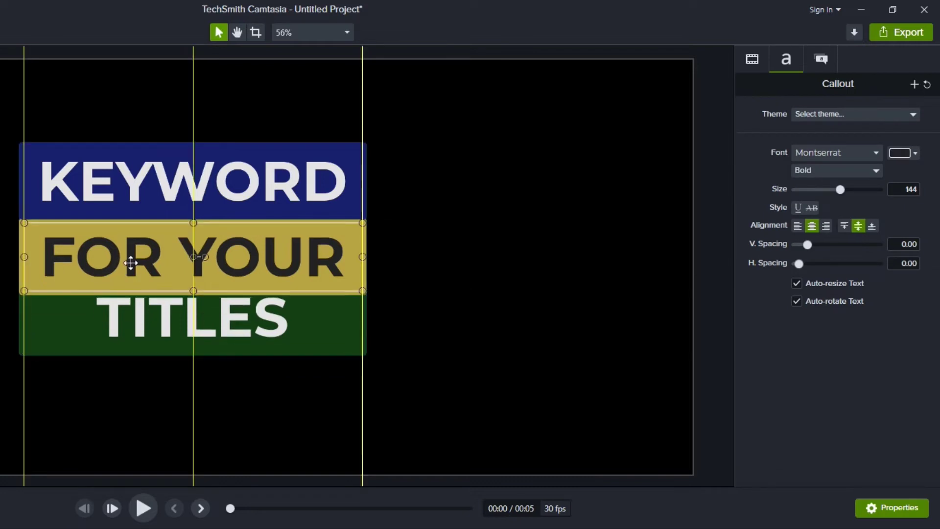
left_click(135, 196)
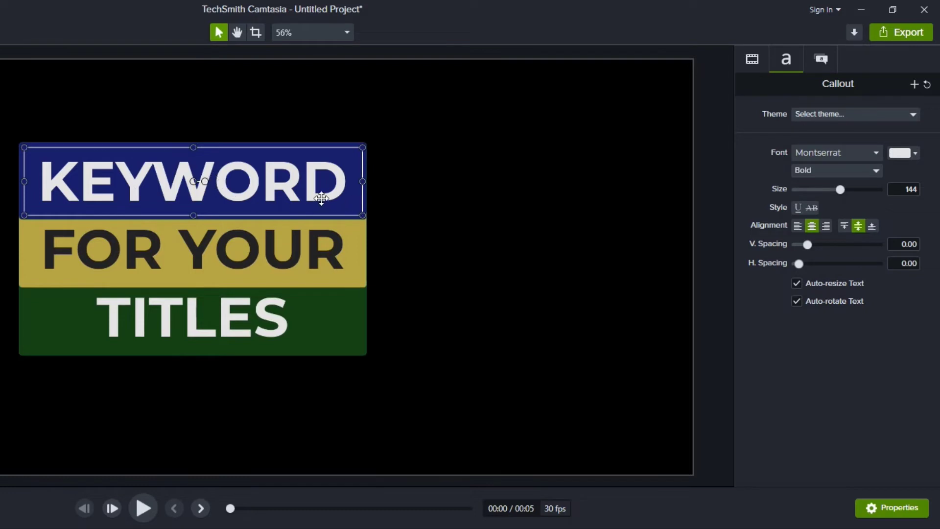
- Tilt the KEYWORD callout slightly and set the FOR YOUR callout's Z rotation to -1.5°
left_click(753, 62)
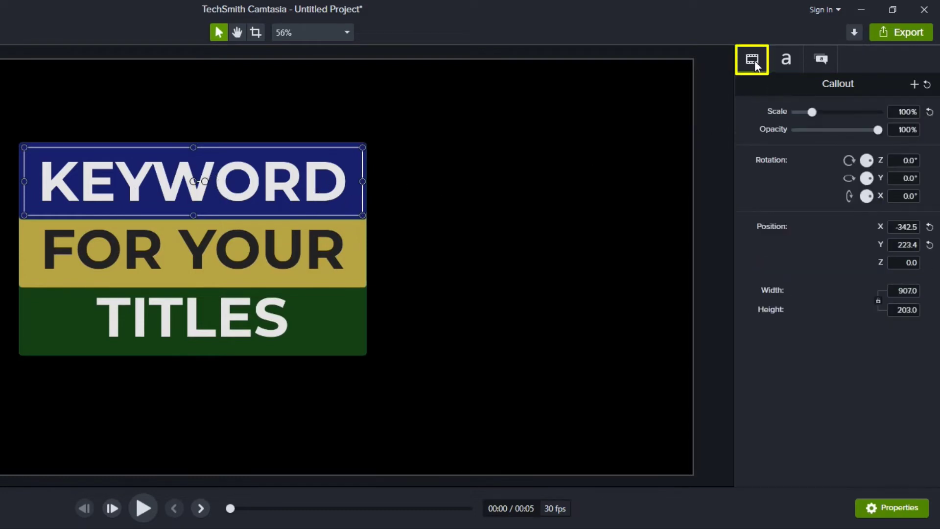
left_click(900, 160)
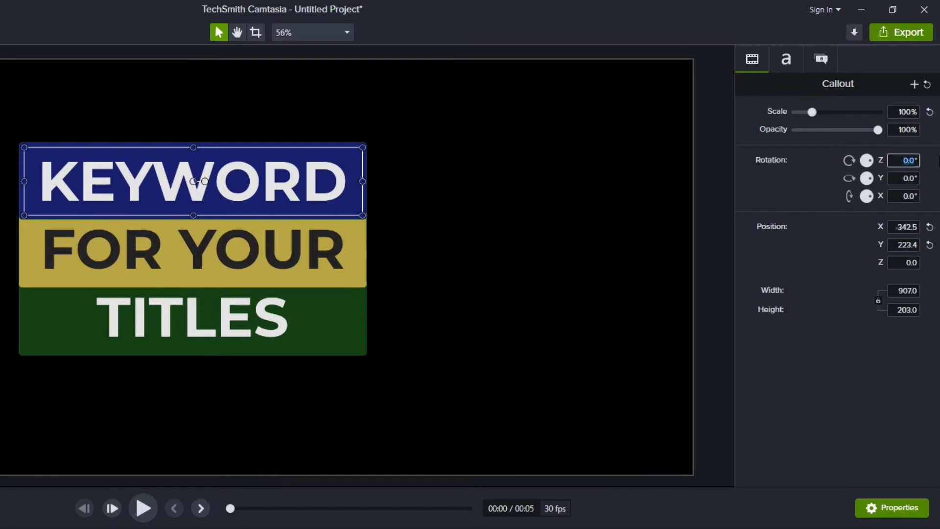
key("Return")
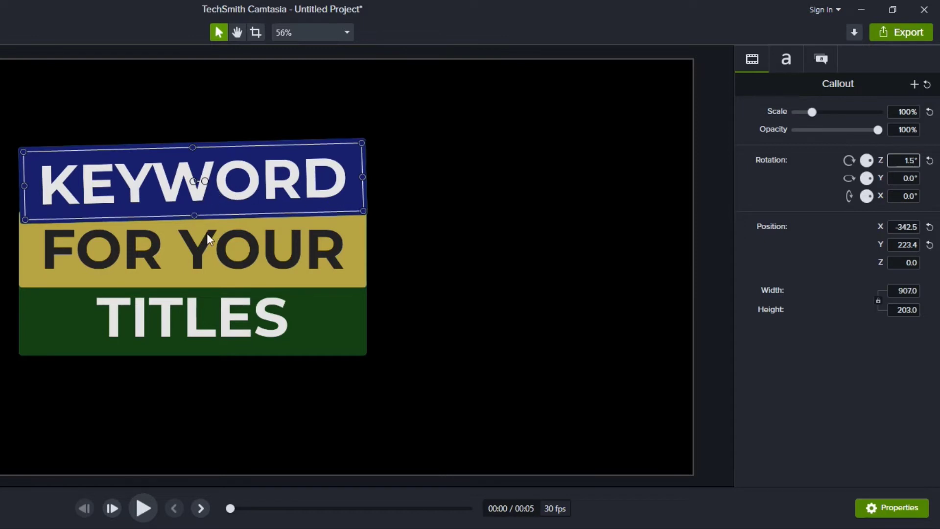
left_click(292, 259)
left_click(898, 161)
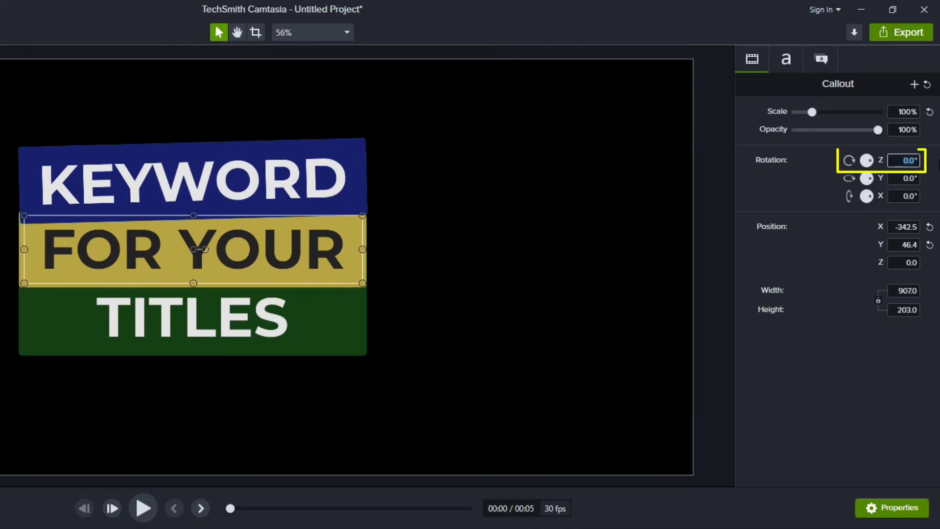
type("-1")
key("Return")
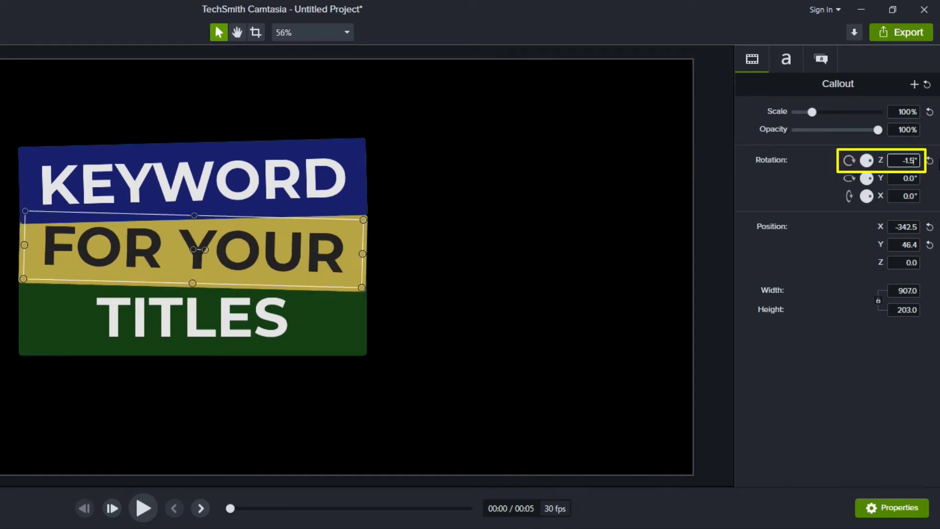
- Lower the FOR YOUR and TITLES banners slightly on the canvas
left_click(184, 328)
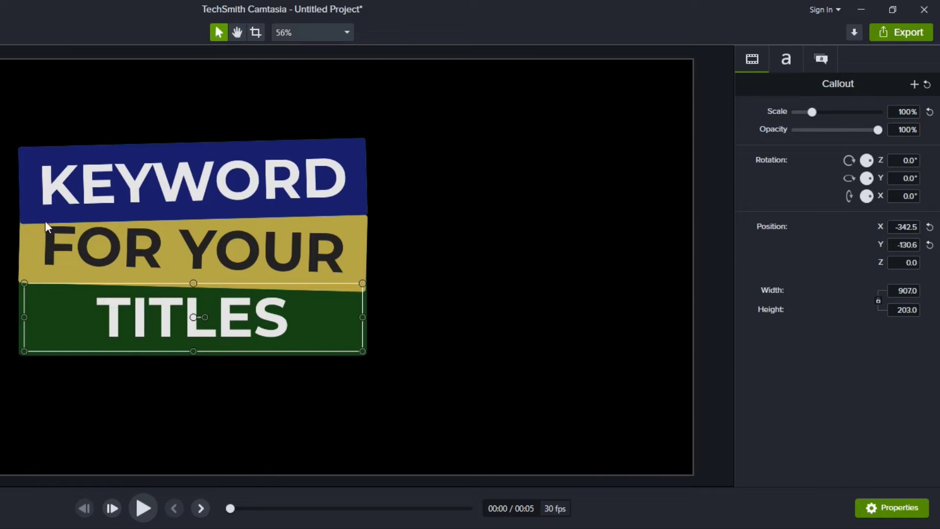
left_click_drag(189, 245, 190, 263)
left_click_drag(185, 321, 185, 330)
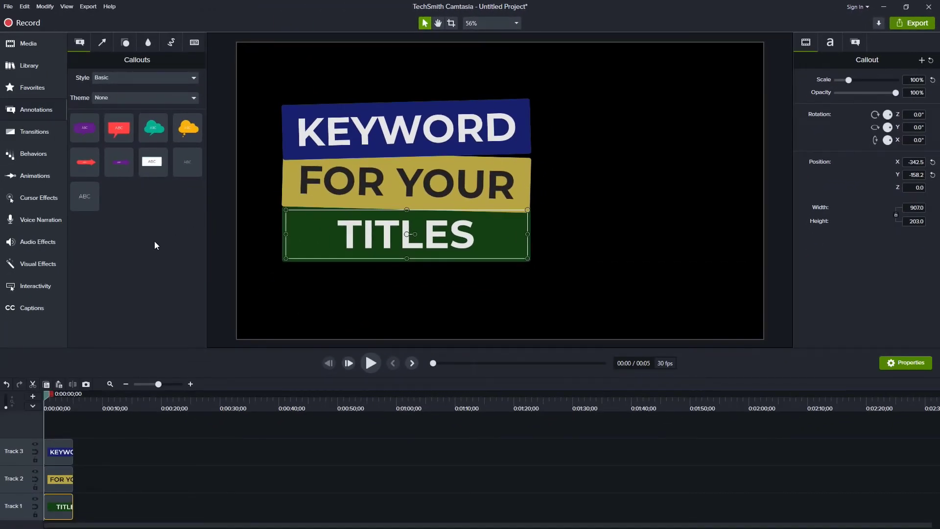
- Add a Drop Shadow to the three banner clips with offset 25, opacity 100% and blur 8
left_click(45, 262)
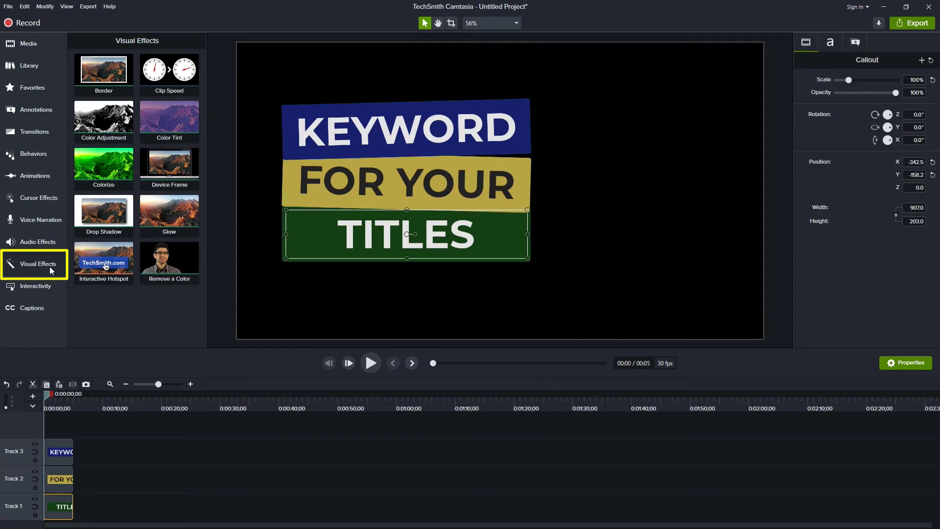
left_click_drag(86, 434, 57, 506)
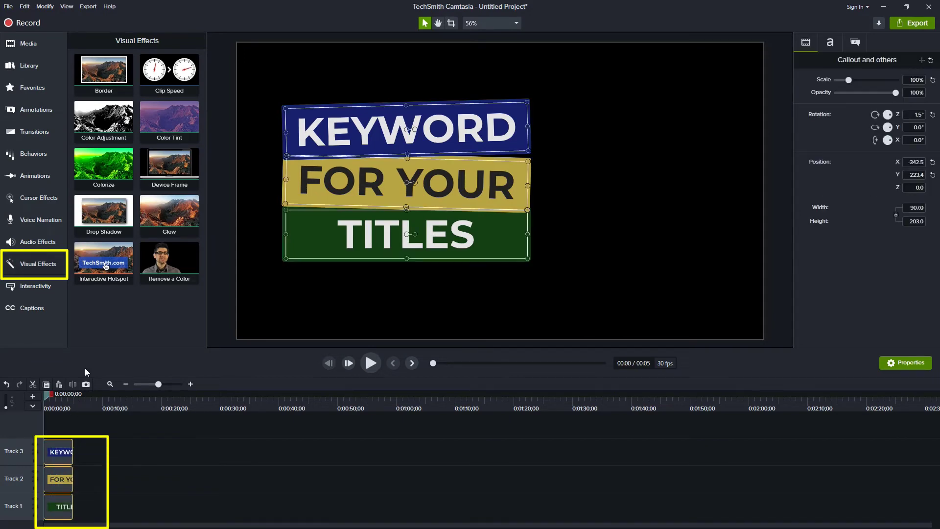
left_click_drag(103, 216, 65, 451)
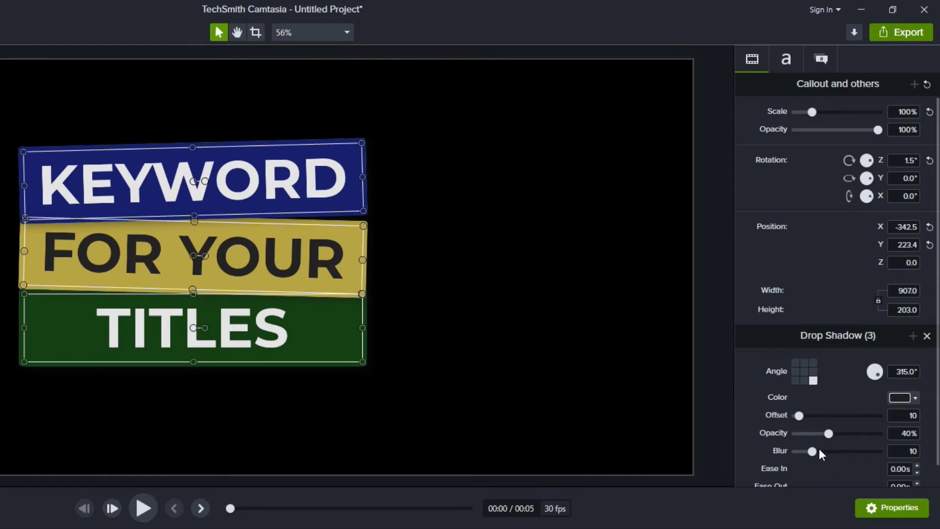
left_click_drag(801, 415, 880, 435)
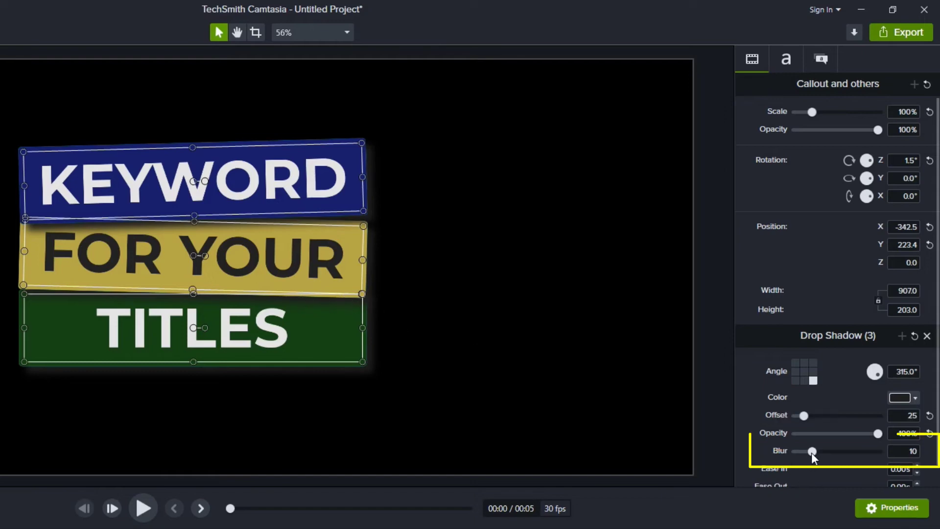
left_click_drag(811, 453, 810, 451)
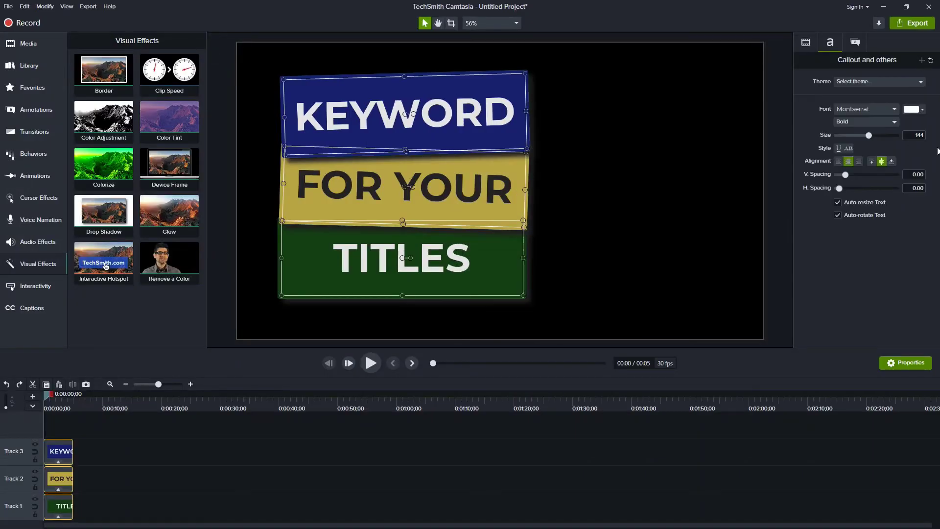
- Raise the banner text size to 183 and shift the yellow banner right beneath KEYWORD
left_click_drag(869, 138, 878, 139)
left_click_drag(583, 249, 523, 211)
left_click_drag(401, 193, 431, 219)
right_click(431, 219)
left_click(338, 355)
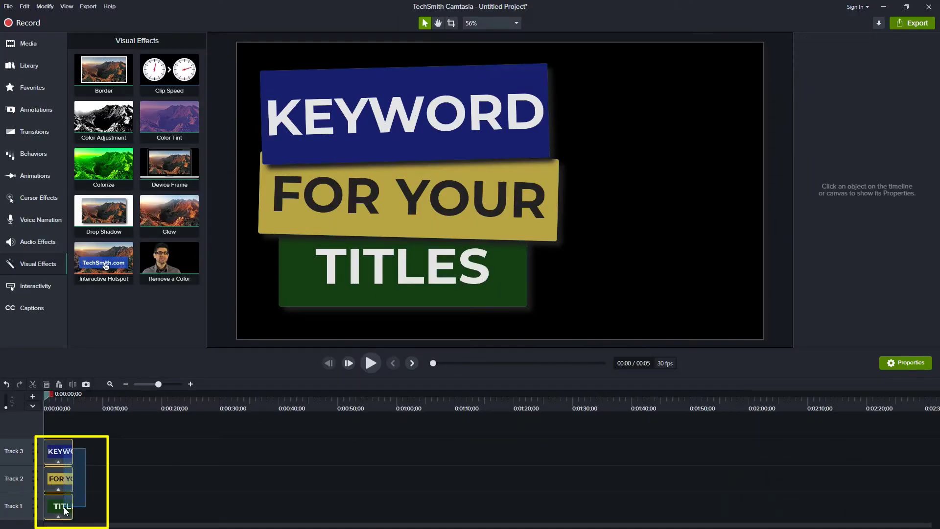
- Select all three banners and change their Fill type from Solid to Gradient
key("ctrl+a")
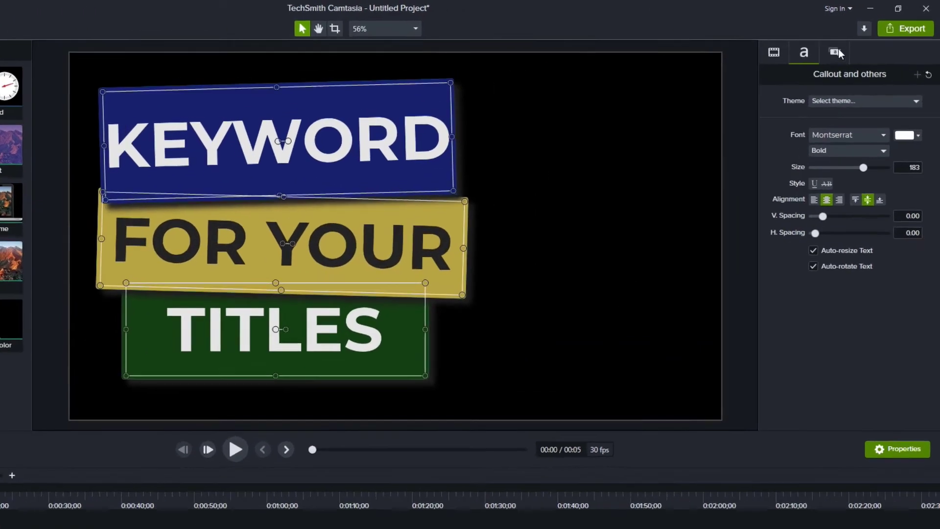
left_click(855, 42)
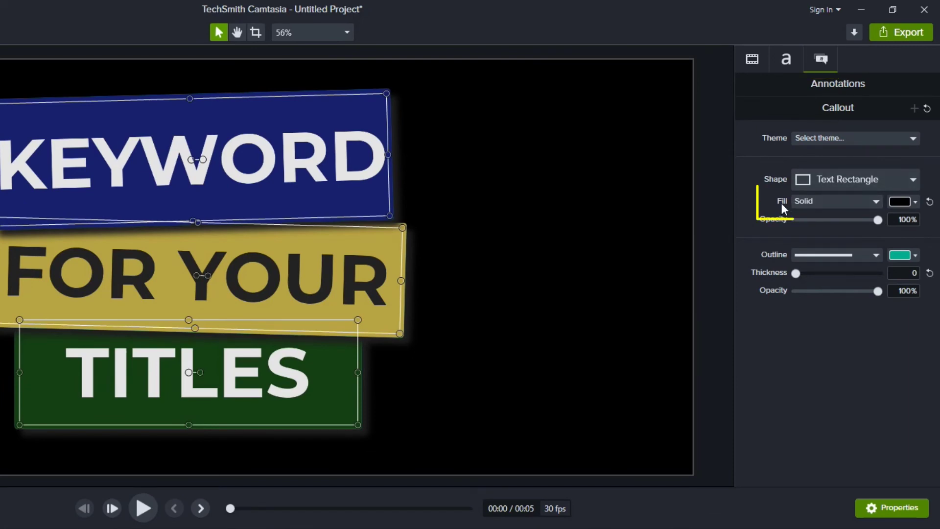
left_click(825, 202)
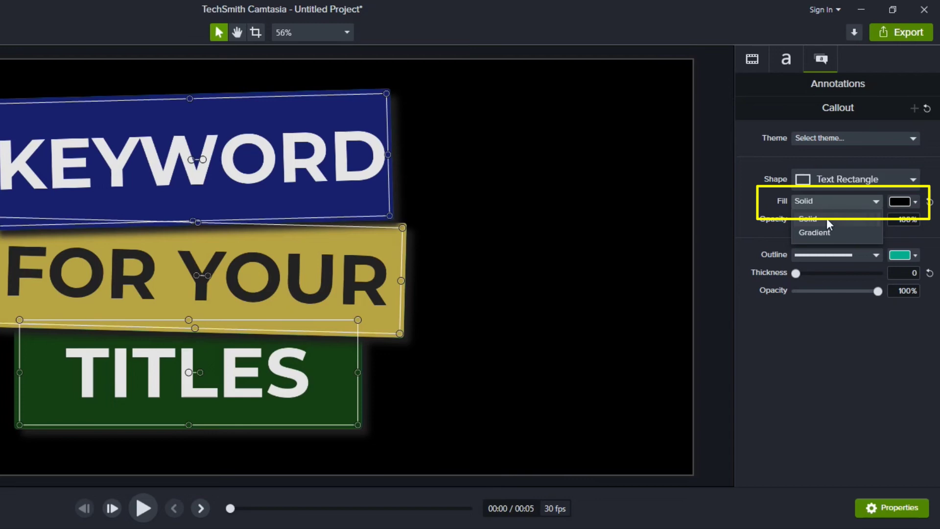
left_click(827, 234)
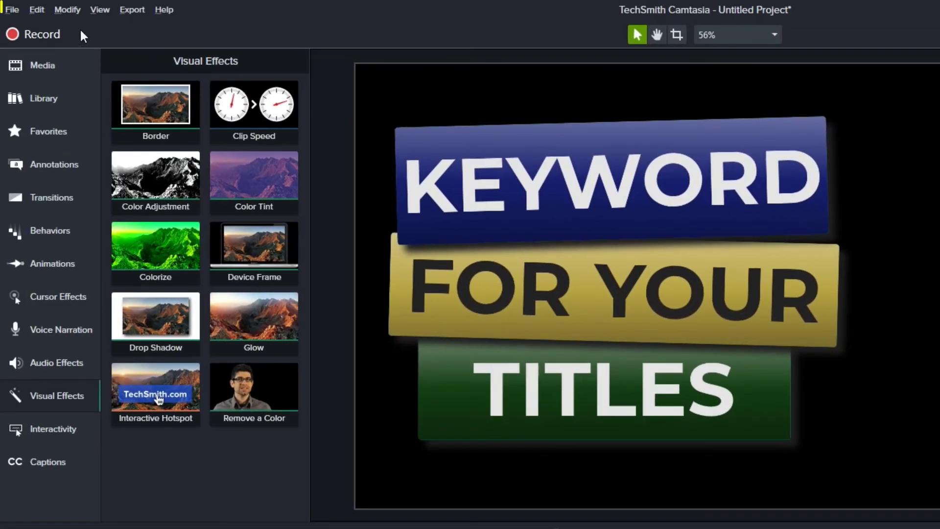
- Save the three-banner project as a reusable template named 'Thumbnail template'
left_click(12, 9)
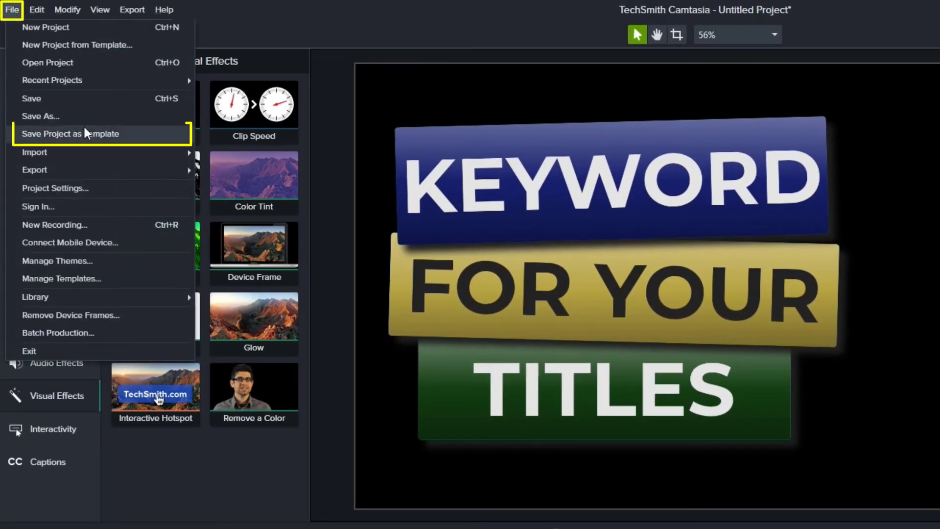
left_click(95, 140)
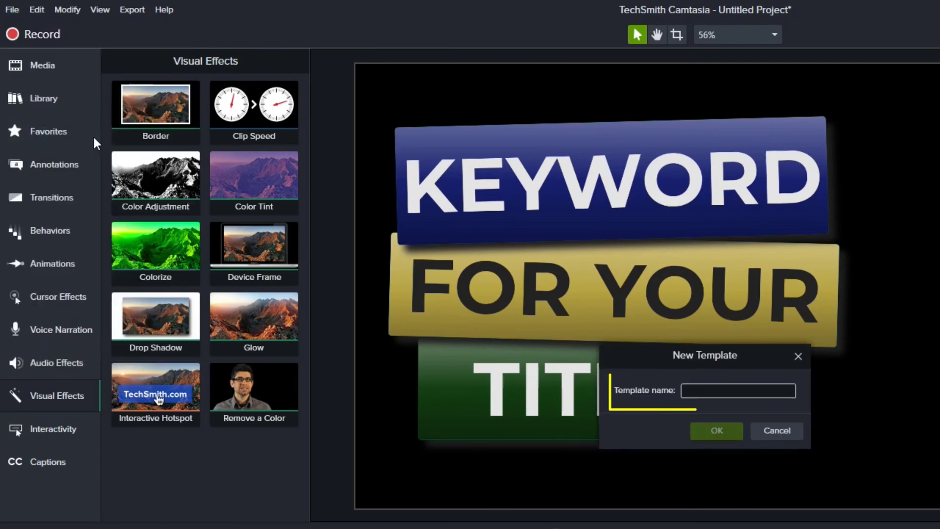
type("Thumbnail")
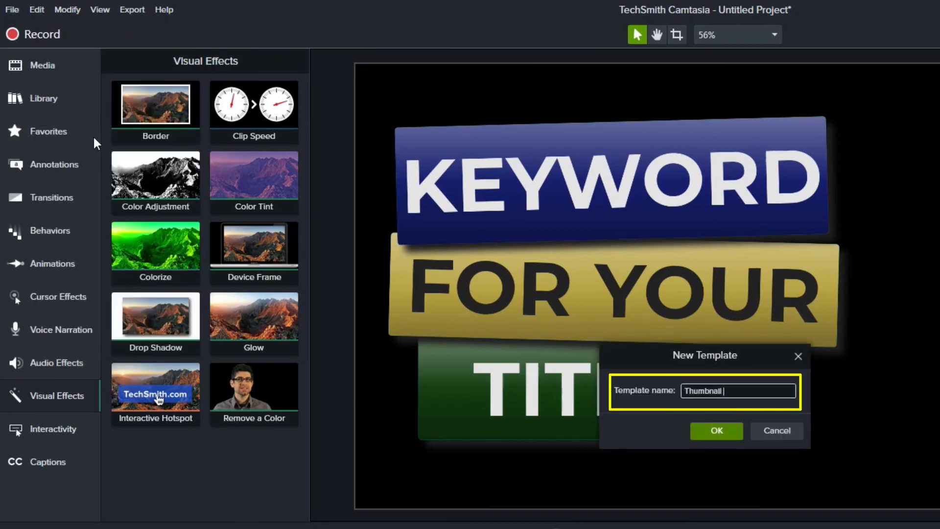
type(" template")
left_click(716, 431)
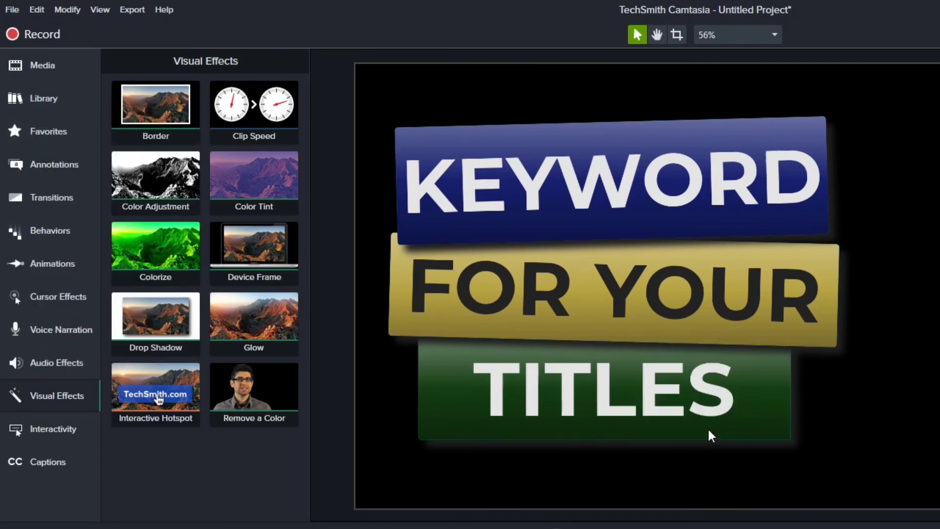
left_click(14, 12)
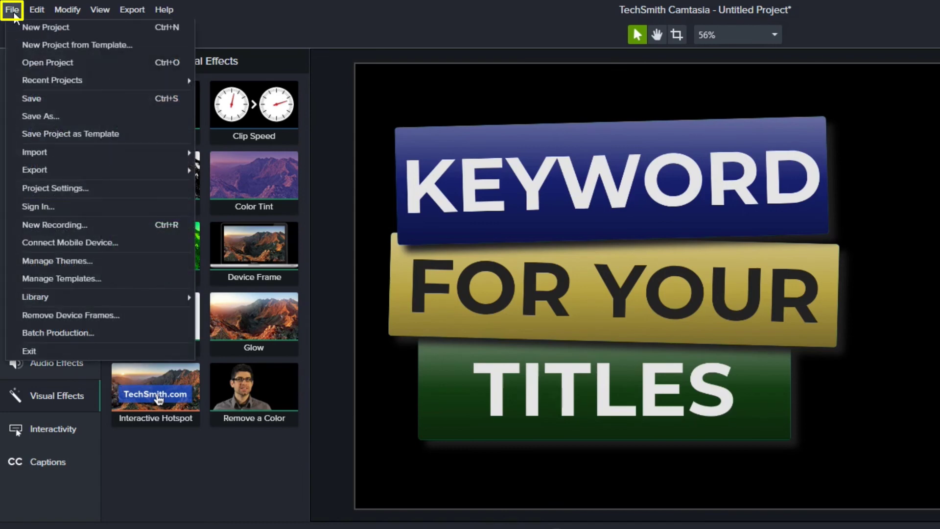
- Start a project from Thumbnail template, retitle banners THUMBNAIL, TEMPLATE, IN CAMTASIA, and widen the green box leftward
left_click(31, 51)
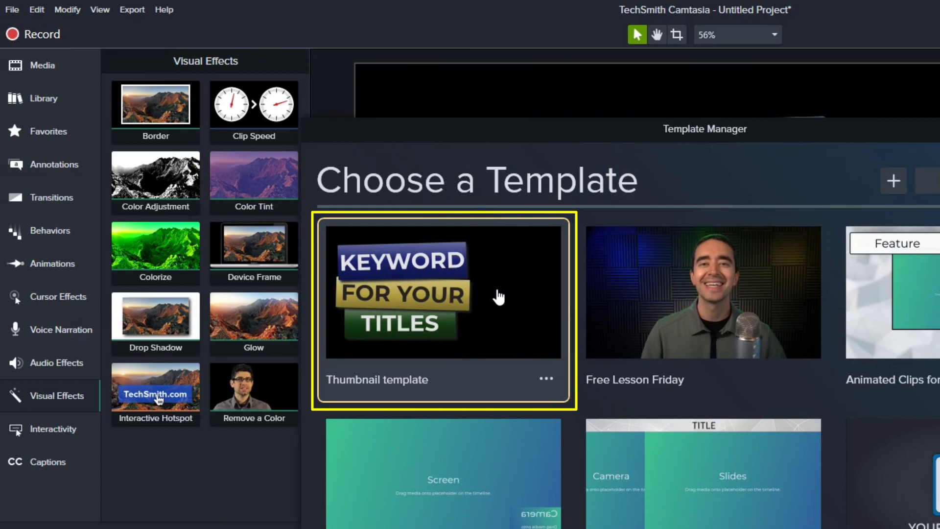
double_click(499, 296)
left_click(612, 186)
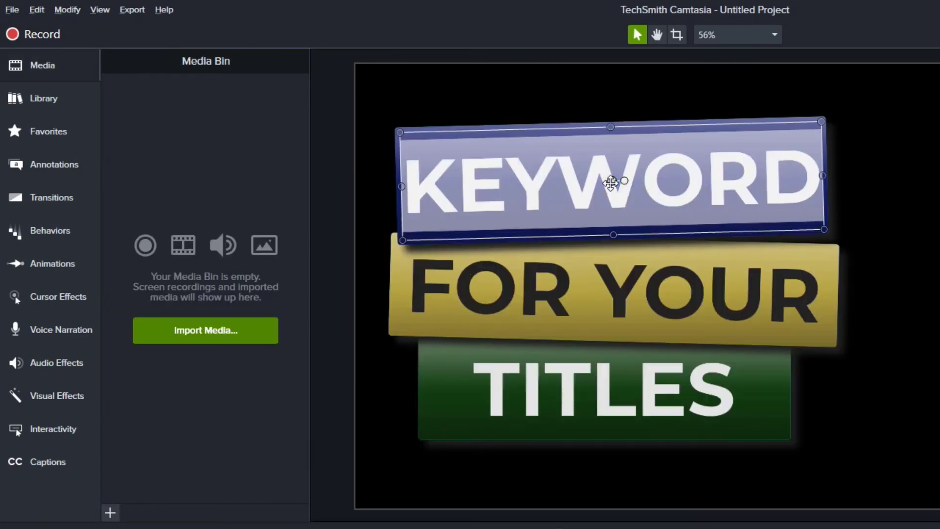
type("TASIA")
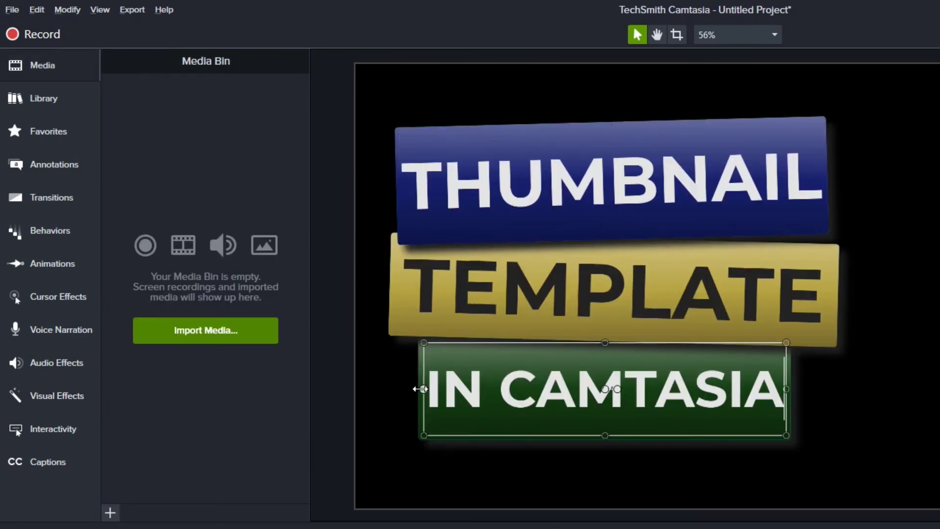
left_click_drag(419, 388, 372, 391)
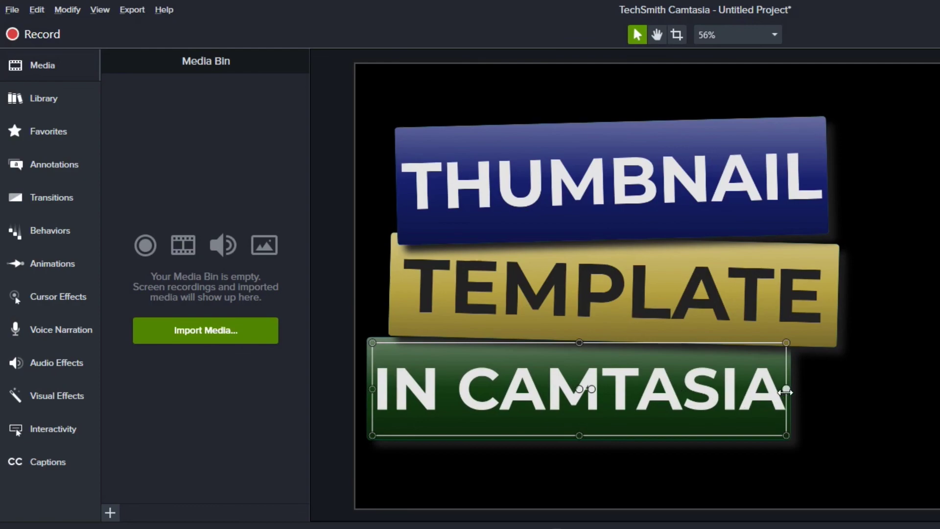